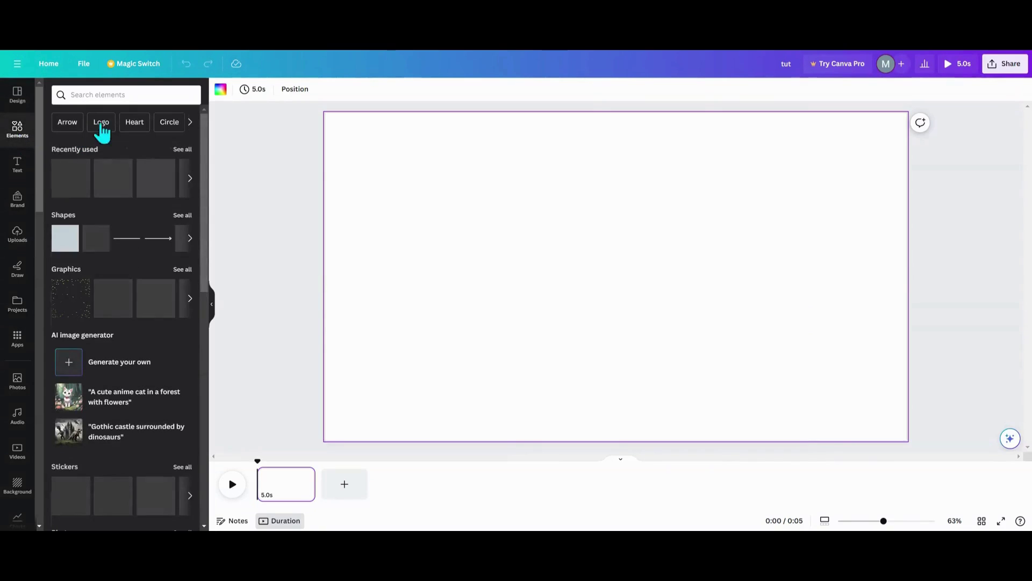
Search Elements for 'blob' and add the yellow blob graphic to the page.
left_click(119, 96)
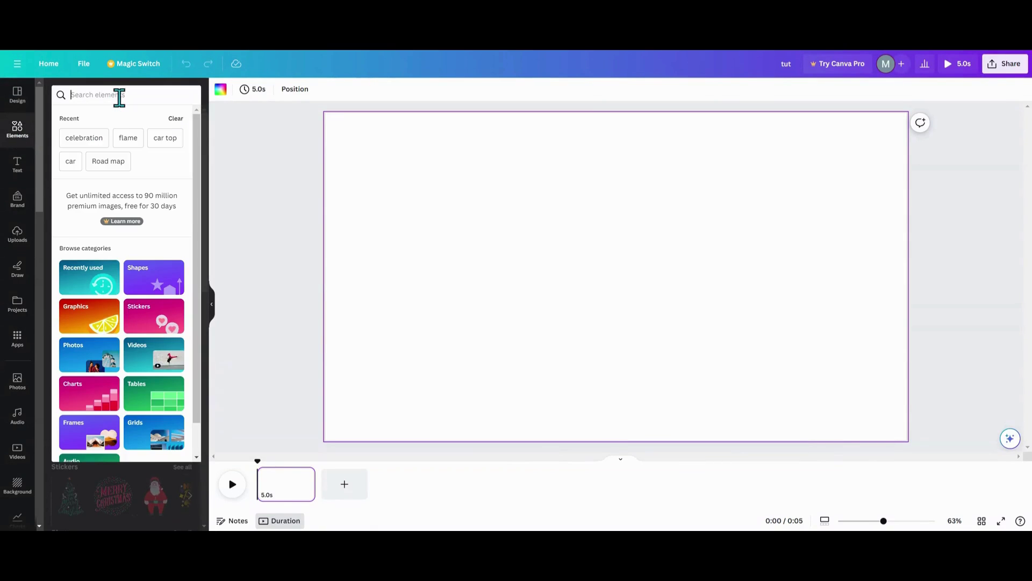
type("blob")
key("Return")
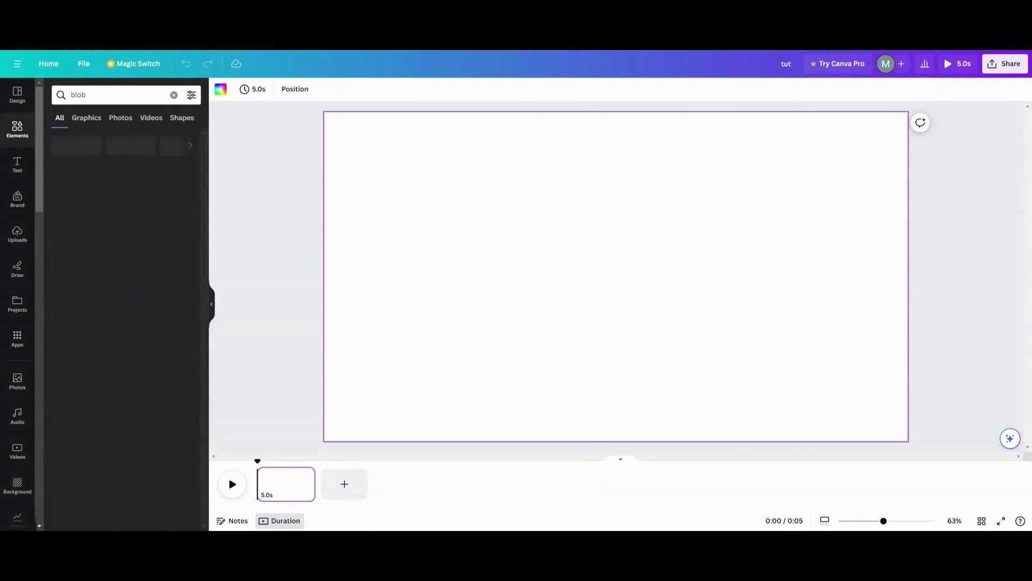
left_click(180, 176)
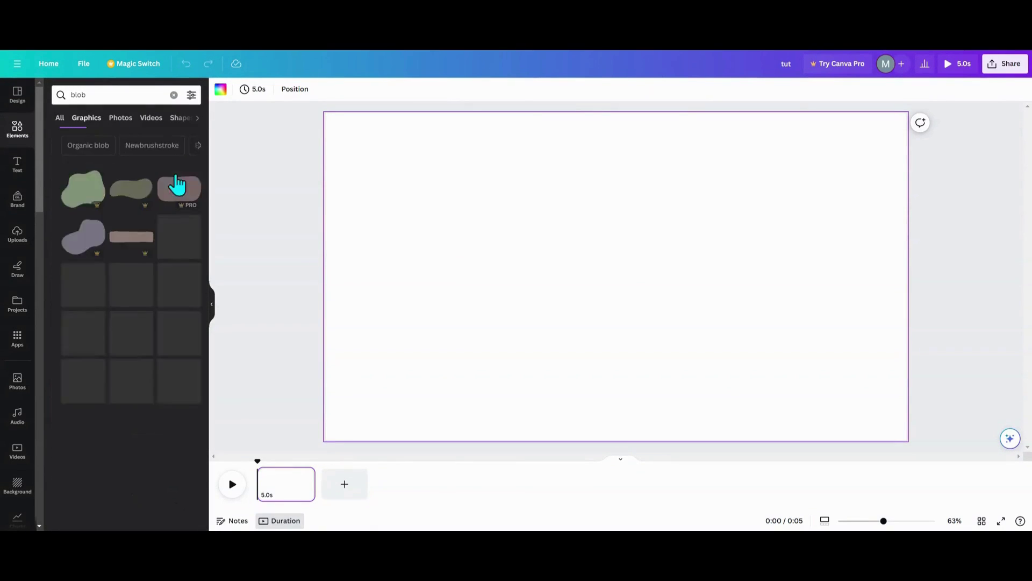
scroll(119, 278, "down", 1)
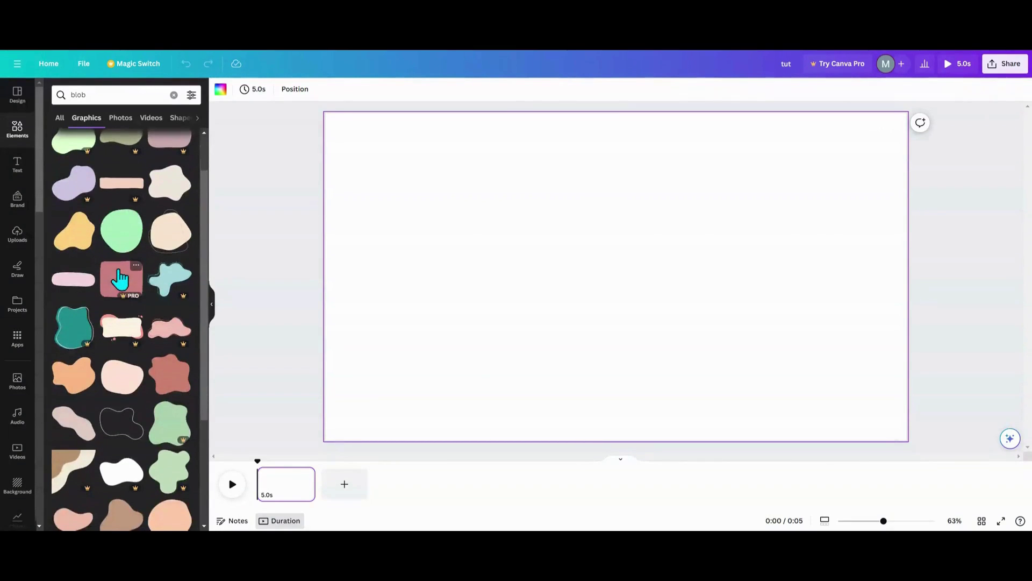
left_click(77, 244)
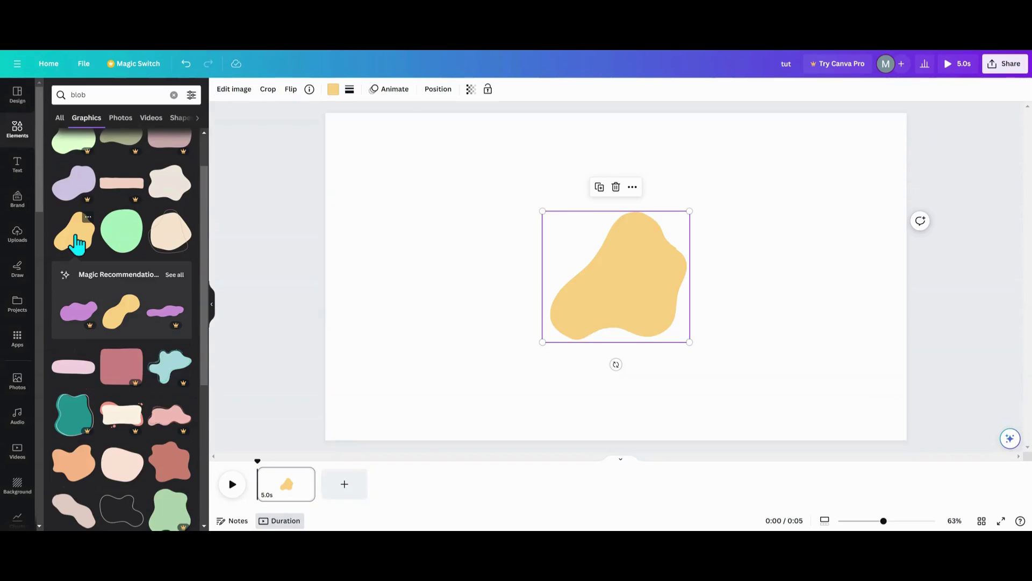
Add the cream blob, delete the yellow blob, and centre the cream blob on the page.
left_click(183, 191)
left_click_drag(632, 240, 449, 254)
left_click(610, 237)
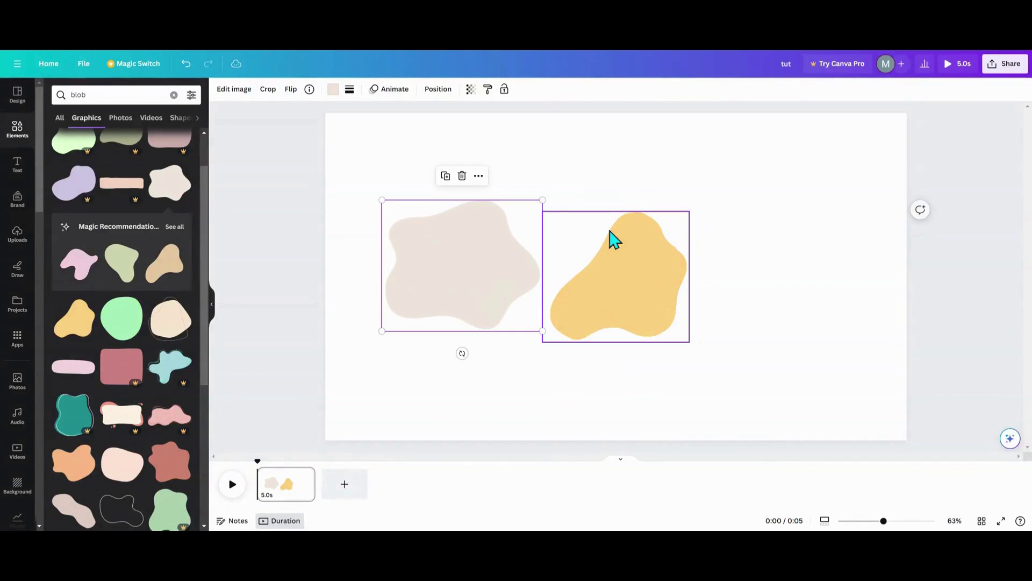
left_click(616, 187)
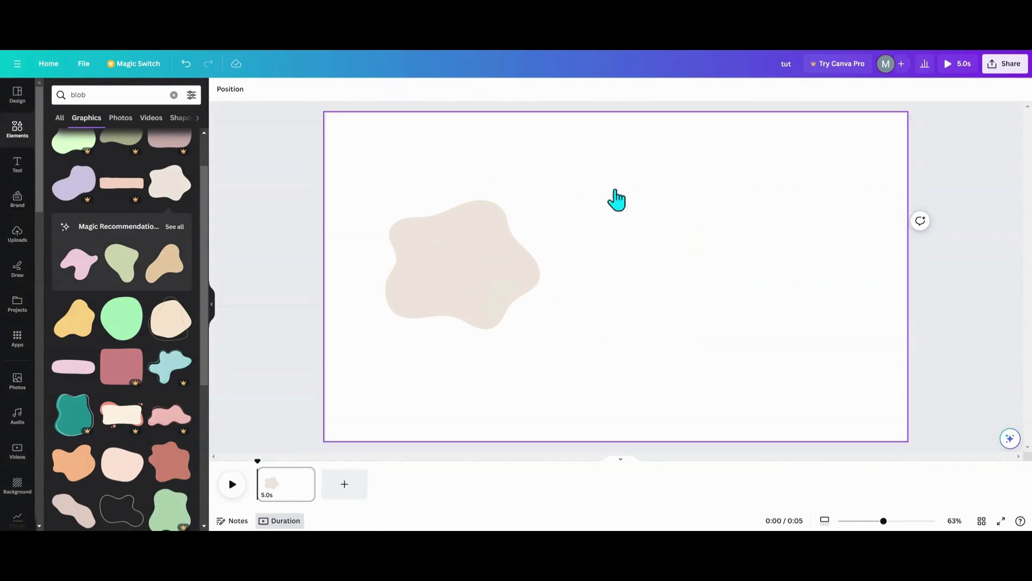
left_click_drag(500, 266, 625, 269)
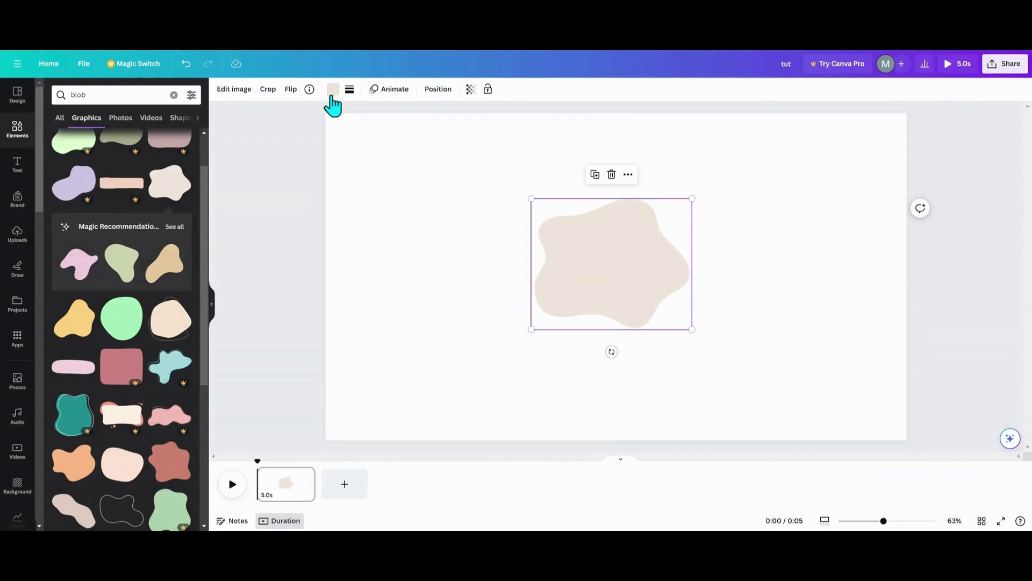
Recolour the cream blob white.
left_click(332, 90)
left_click(106, 156)
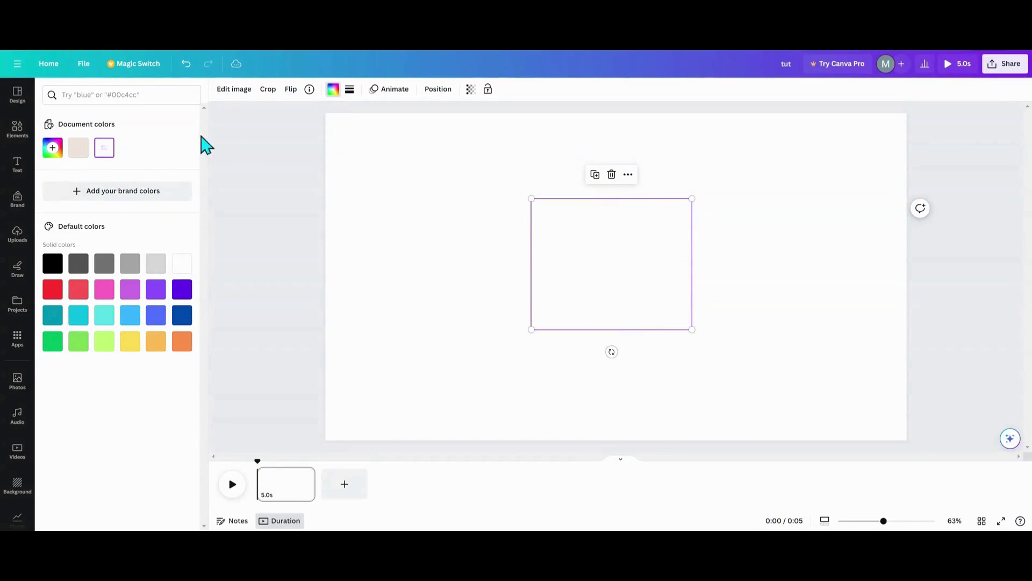
left_click(336, 138)
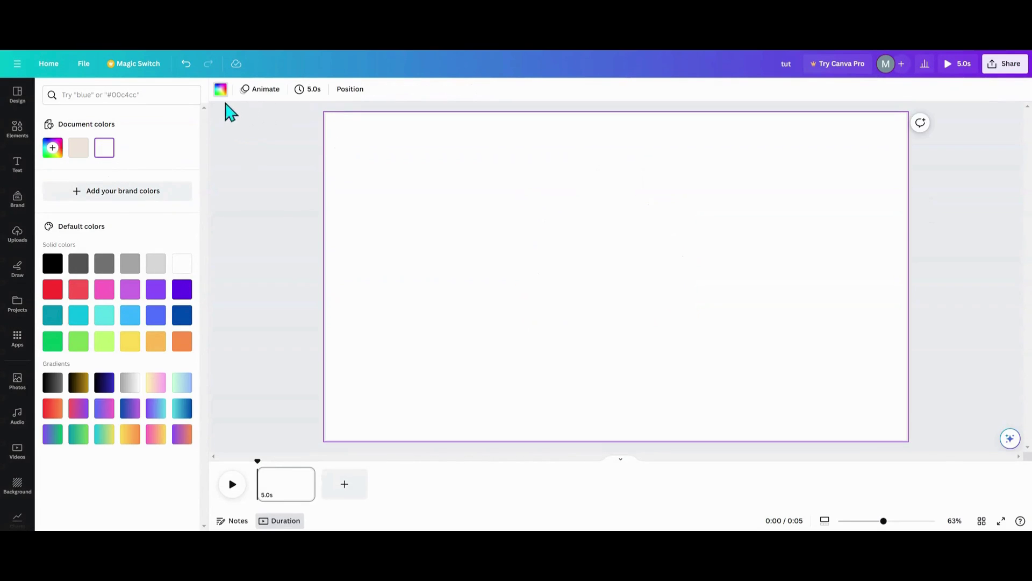
left_click(221, 90)
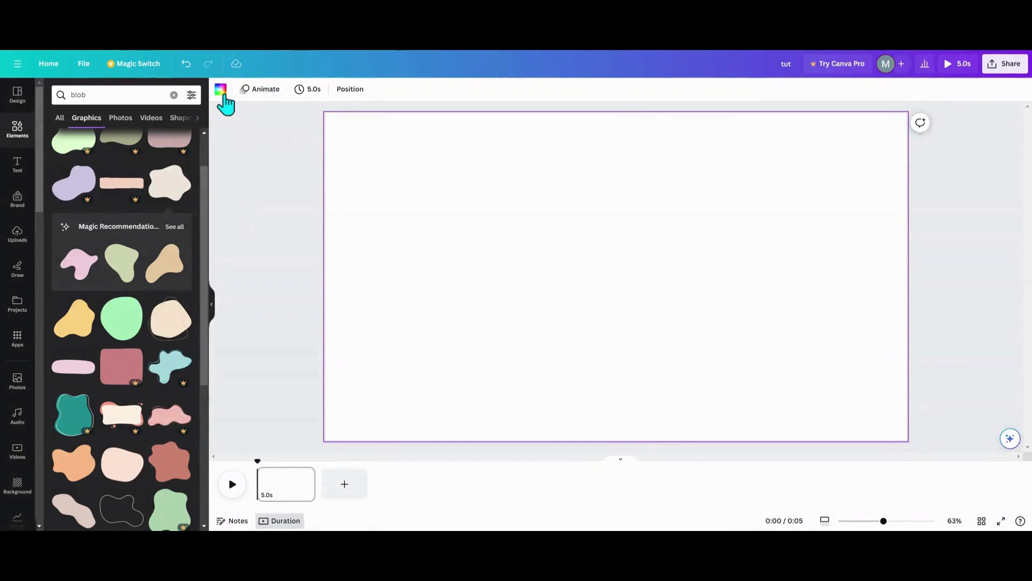
Set the page background colour to black.
left_click(221, 89)
left_click(53, 264)
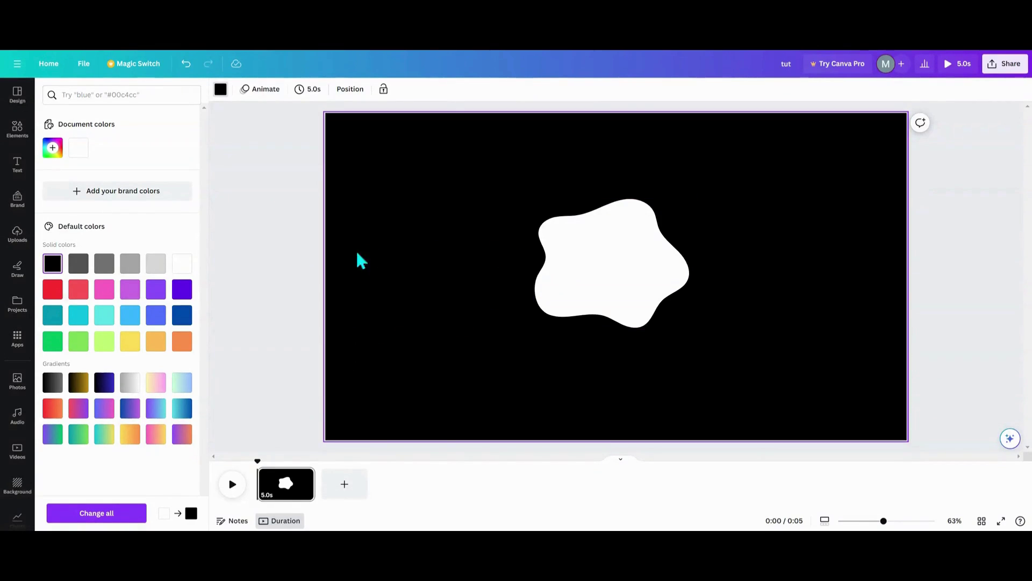
left_click(85, 65)
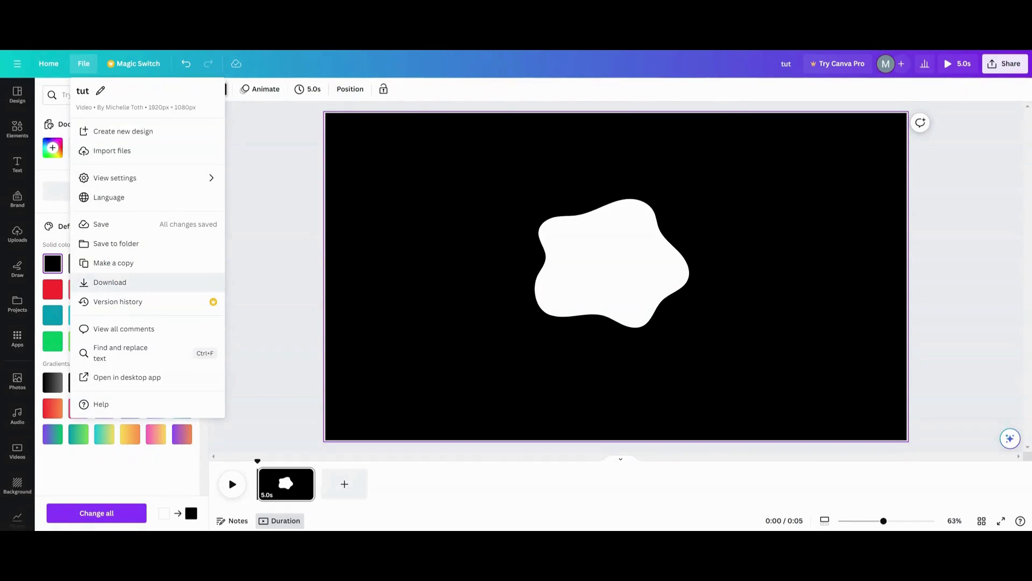
Download the design with the file type set to PNG.
left_click(109, 283)
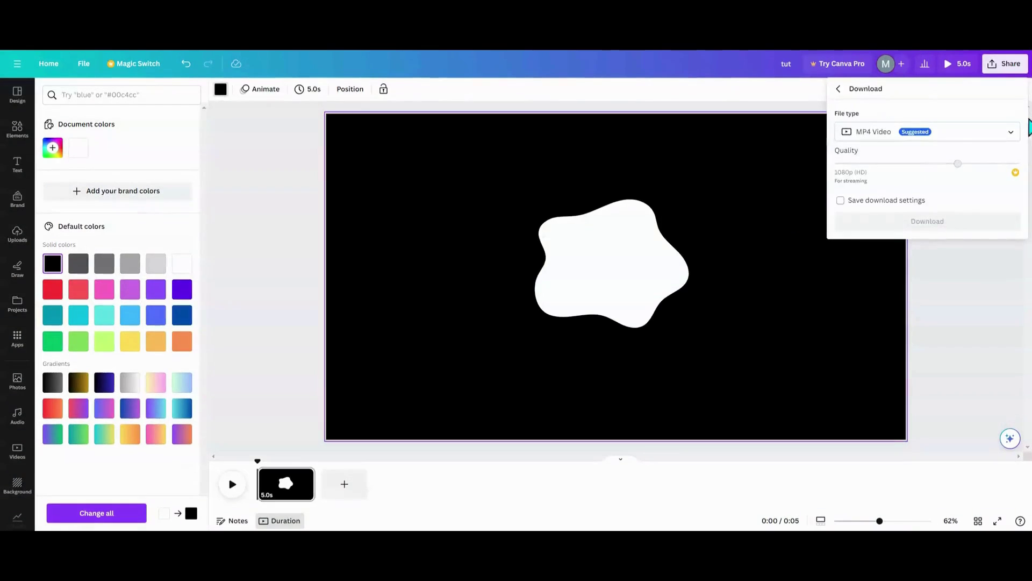
left_click(1011, 135)
left_click(945, 170)
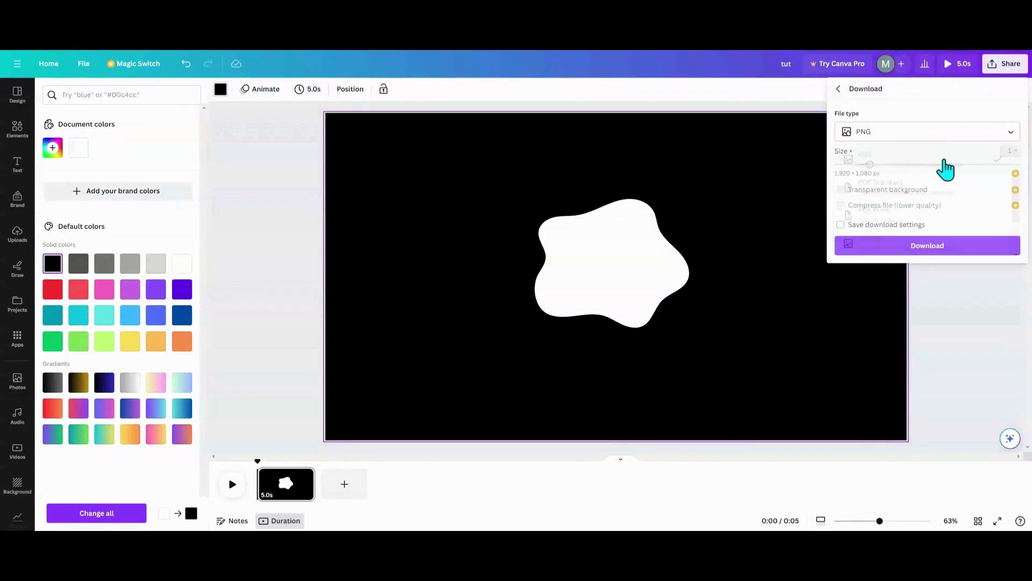
left_click(970, 245)
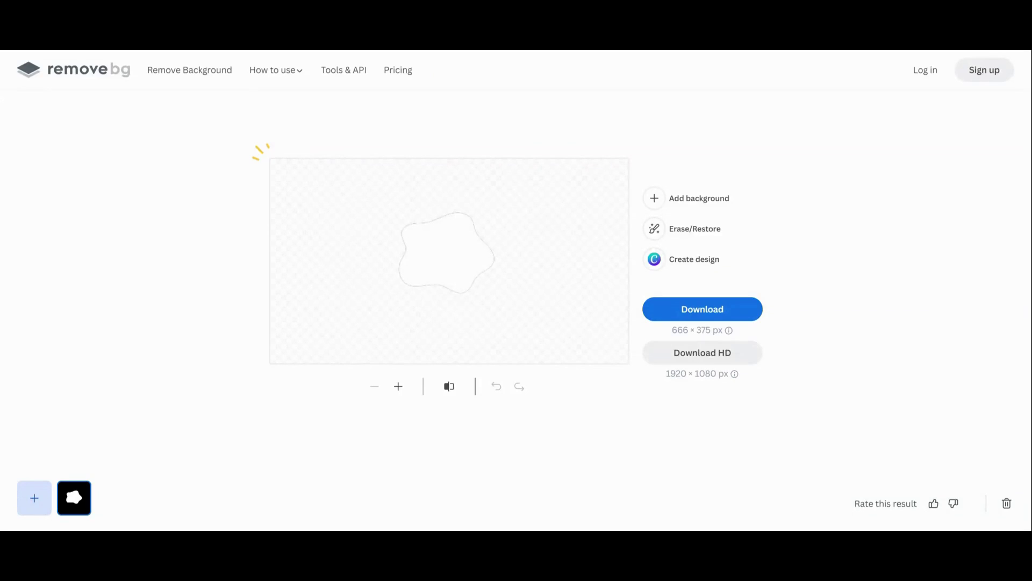
Switch to Restore and brush the black band back in along the top.
left_click(694, 229)
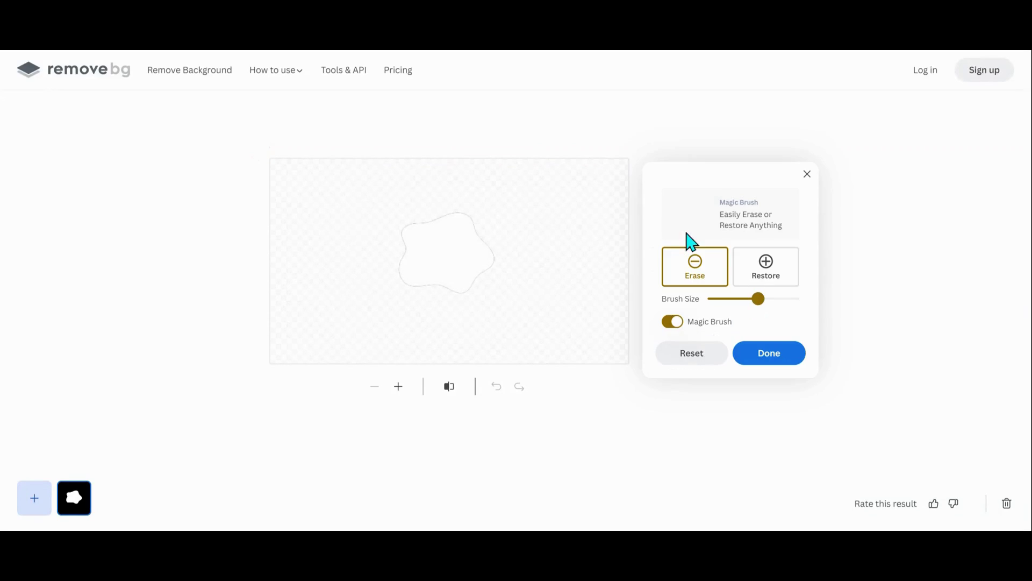
left_click(765, 266)
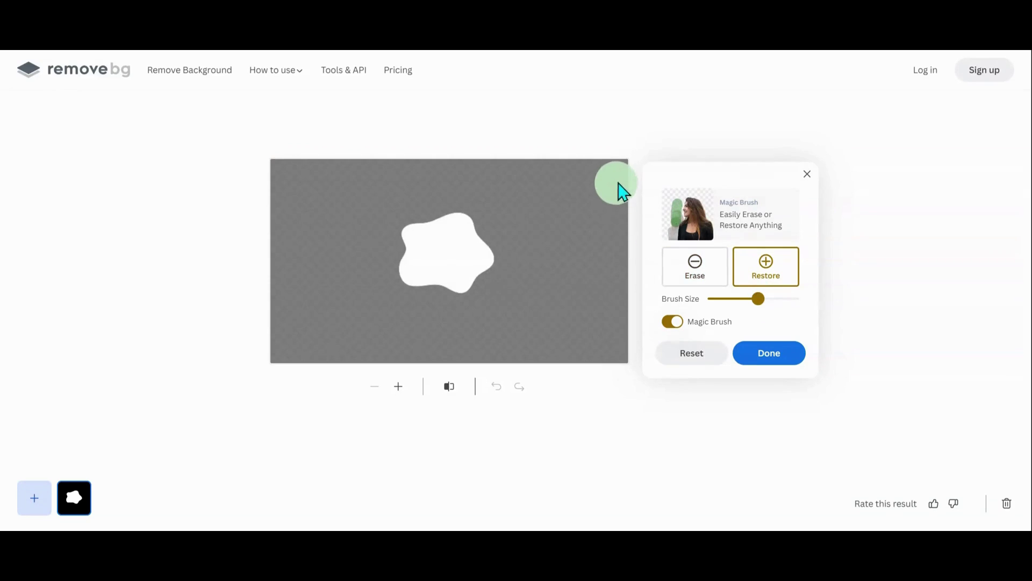
mouse_move(613, 178)
left_mouse_down()
mouse_move(516, 182)
mouse_move(270, 164)
mouse_move(302, 176)
mouse_move(330, 166)
mouse_move(565, 188)
mouse_move(635, 278)
mouse_move(613, 364)
mouse_move(445, 380)
mouse_move(320, 345)
mouse_move(291, 361)
mouse_move(636, 293)
mouse_move(537, 244)
mouse_move(463, 223)
mouse_move(364, 220)
mouse_move(297, 248)
mouse_move(484, 295)
mouse_move(553, 296)
mouse_move(579, 340)
mouse_move(615, 247)
mouse_move(555, 263)
mouse_move(485, 250)
mouse_move(396, 272)
mouse_move(401, 203)
mouse_move(437, 323)
mouse_move(326, 332)
mouse_move(291, 285)
mouse_move(283, 225)
mouse_move(385, 320)
left_mouse_up()
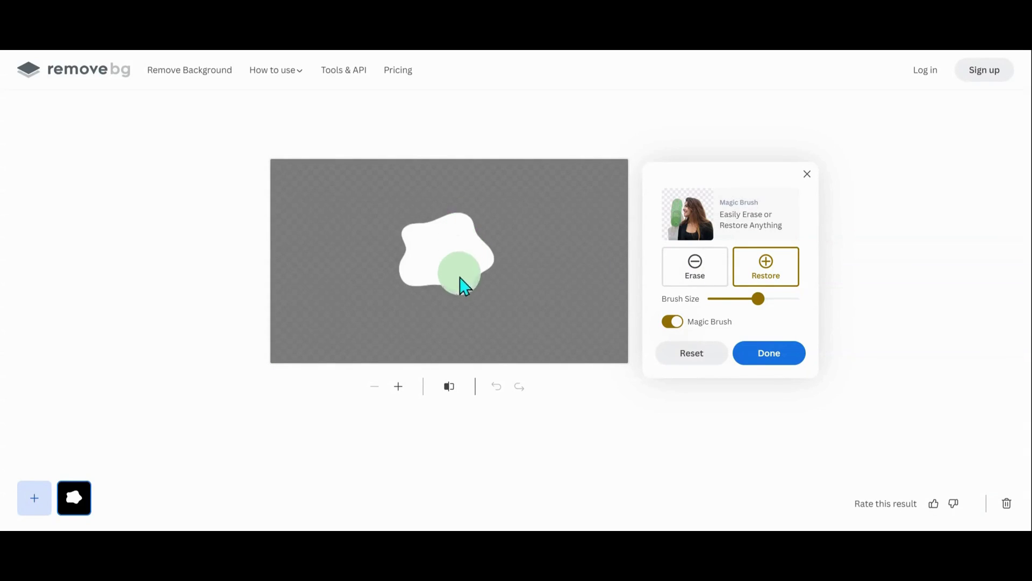
Restore the remaining black at the lower left, right side and top-right edge.
left_click(690, 279)
left_click(752, 282)
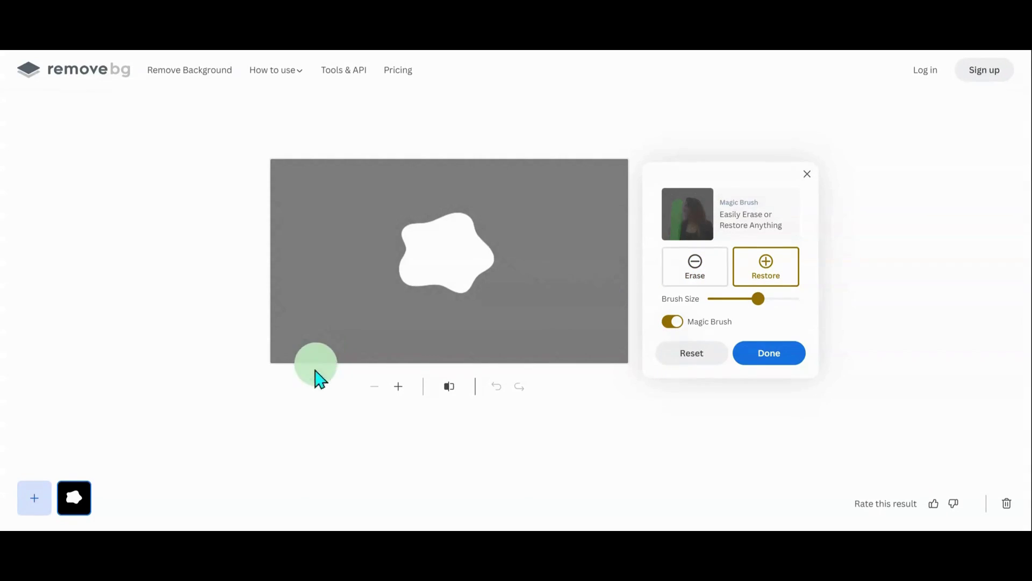
mouse_move(283, 339)
left_mouse_down()
mouse_move(595, 362)
mouse_move(645, 290)
mouse_move(604, 172)
mouse_move(571, 358)
mouse_move(567, 189)
mouse_move(500, 317)
mouse_move(394, 324)
mouse_move(349, 265)
mouse_move(396, 180)
mouse_move(494, 183)
mouse_move(532, 200)
mouse_move(405, 165)
mouse_move(305, 193)
mouse_move(275, 234)
mouse_move(351, 208)
mouse_move(272, 296)
mouse_move(361, 230)
mouse_move(388, 306)
mouse_move(409, 320)
mouse_move(287, 355)
mouse_move(431, 340)
mouse_move(191, 332)
left_mouse_up()
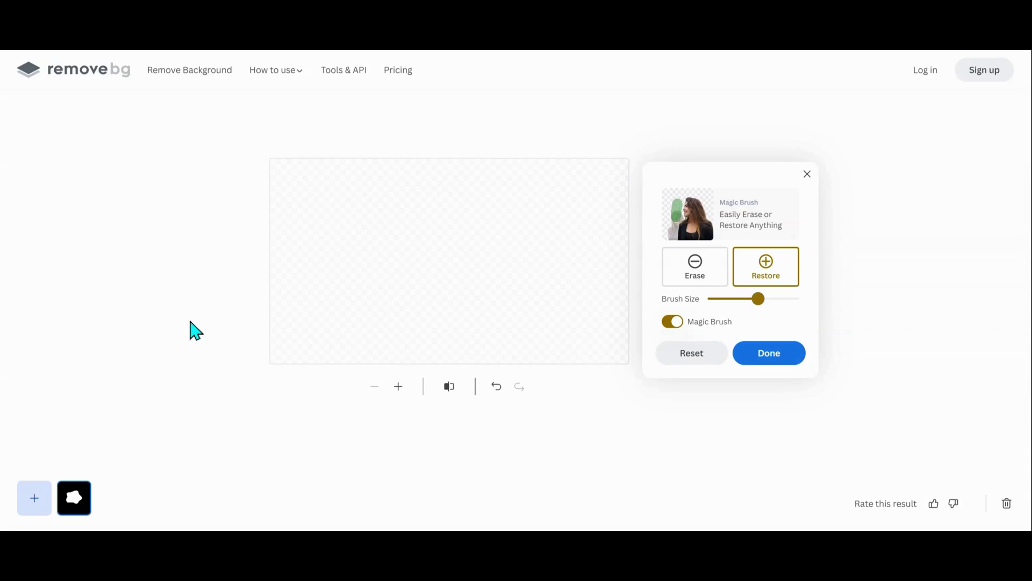
mouse_move(565, 269)
left_mouse_down()
mouse_move(526, 325)
mouse_move(611, 338)
mouse_move(630, 269)
mouse_move(614, 177)
mouse_move(574, 161)
mouse_move(520, 175)
mouse_move(379, 138)
mouse_move(309, 151)
mouse_move(271, 174)
mouse_move(357, 185)
mouse_move(474, 164)
mouse_move(571, 193)
mouse_move(562, 307)
mouse_move(608, 350)
mouse_move(603, 321)
mouse_move(550, 334)
left_mouse_up()
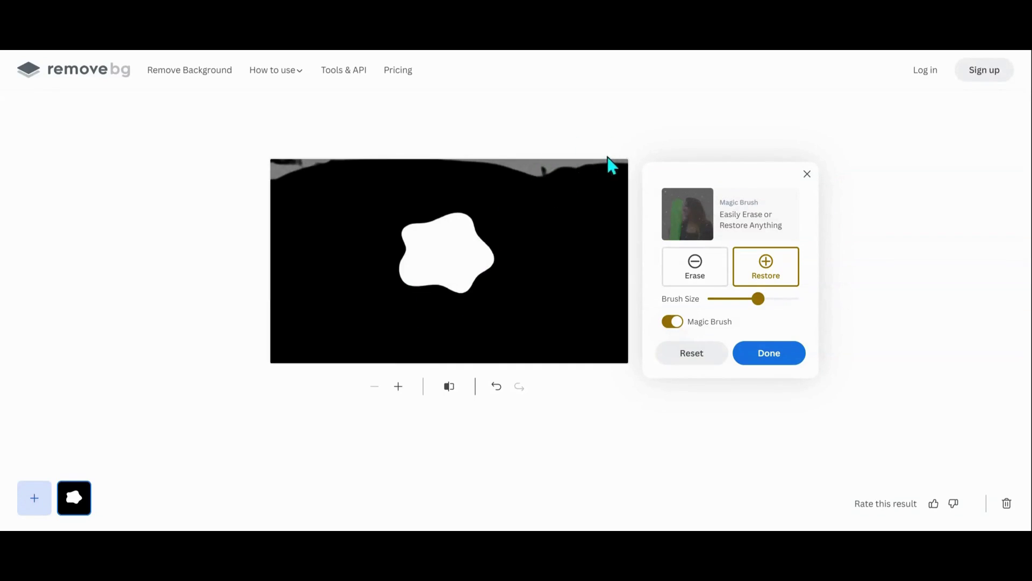
mouse_move(611, 163)
left_mouse_down()
mouse_move(561, 159)
mouse_move(487, 190)
mouse_move(407, 192)
mouse_move(355, 162)
mouse_move(276, 192)
mouse_move(290, 172)
mouse_move(440, 187)
mouse_move(490, 167)
mouse_move(300, 172)
left_mouse_up()
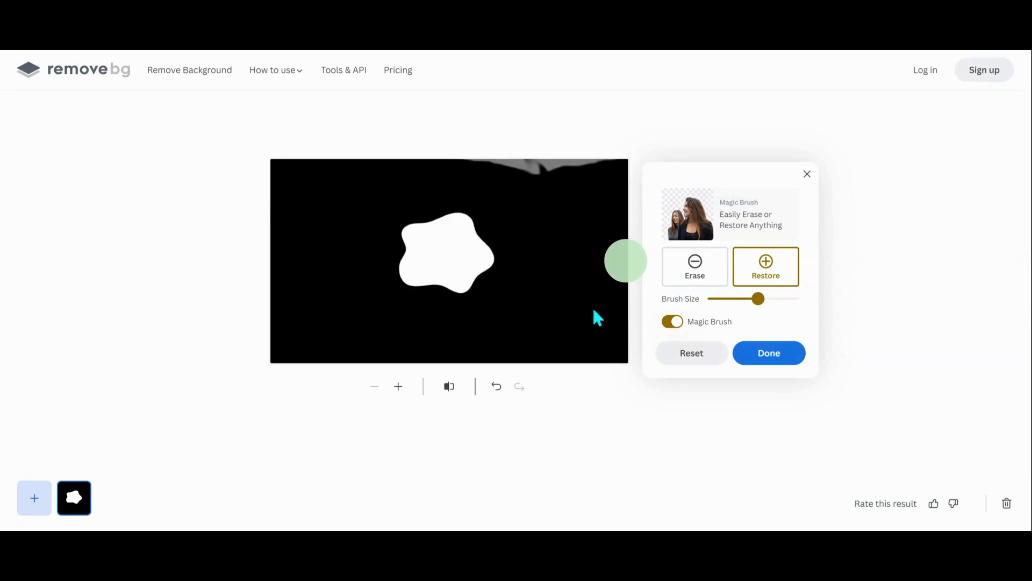
Erase the white blob into a transparent hole and finish the edit with Done.
left_click(690, 282)
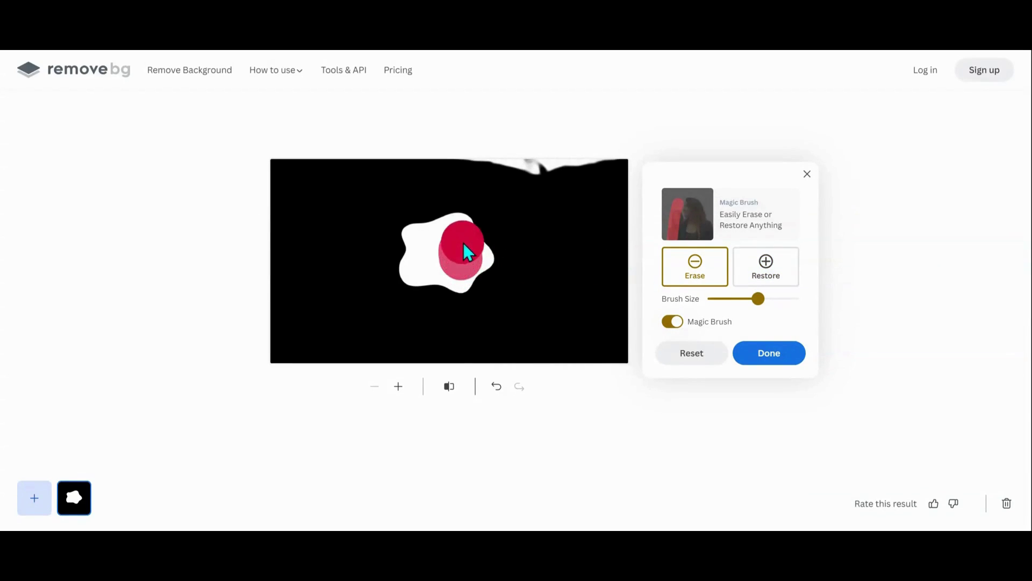
mouse_move(439, 255)
left_mouse_down()
mouse_move(430, 244)
mouse_move(466, 264)
mouse_move(443, 249)
mouse_move(420, 279)
mouse_move(495, 313)
left_mouse_up()
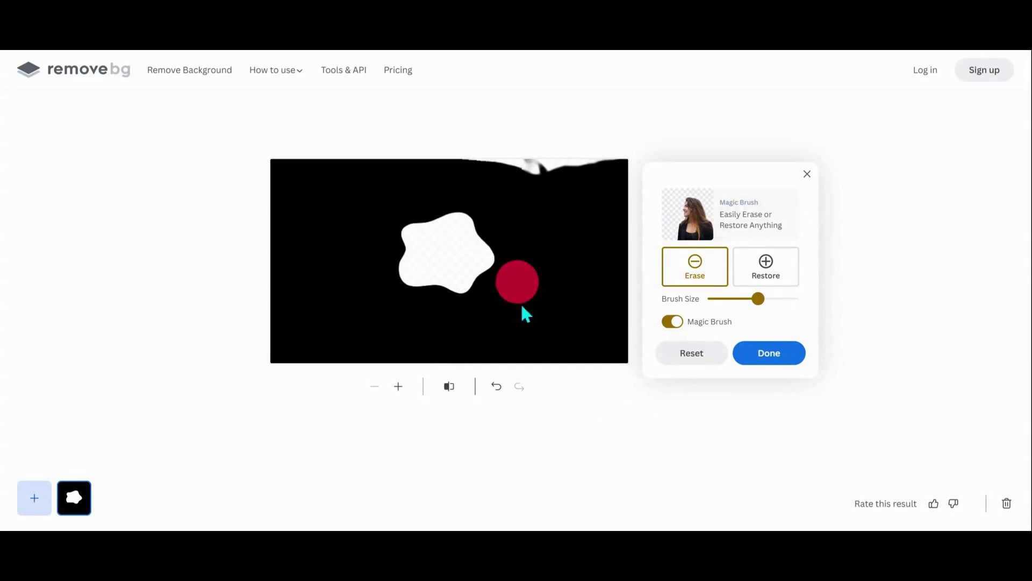
left_click(751, 357)
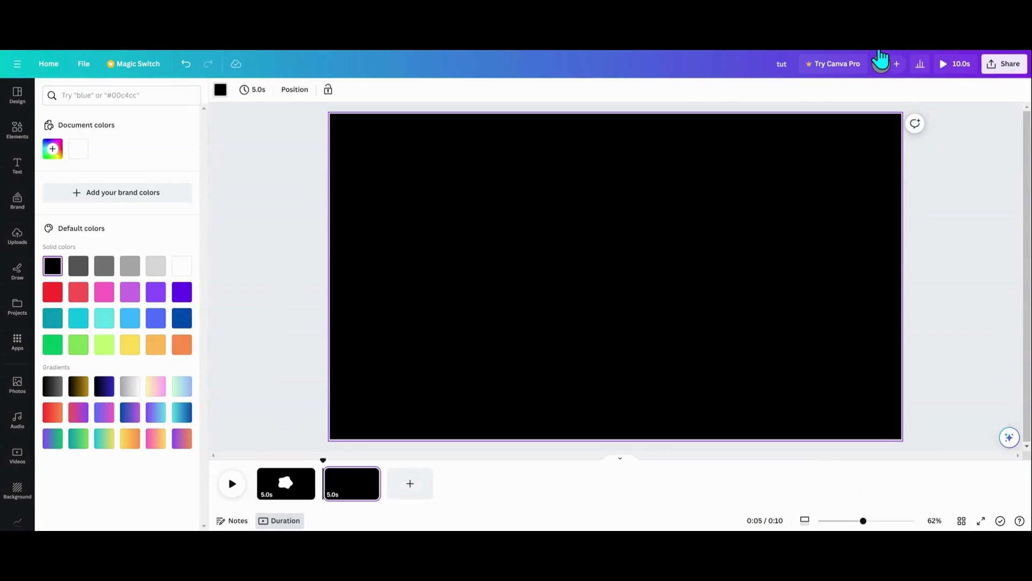
Drop the downloaded cutout PNG onto page 2, shorten it from the top and nudge it.
left_click_drag(881, 58, 615, 276)
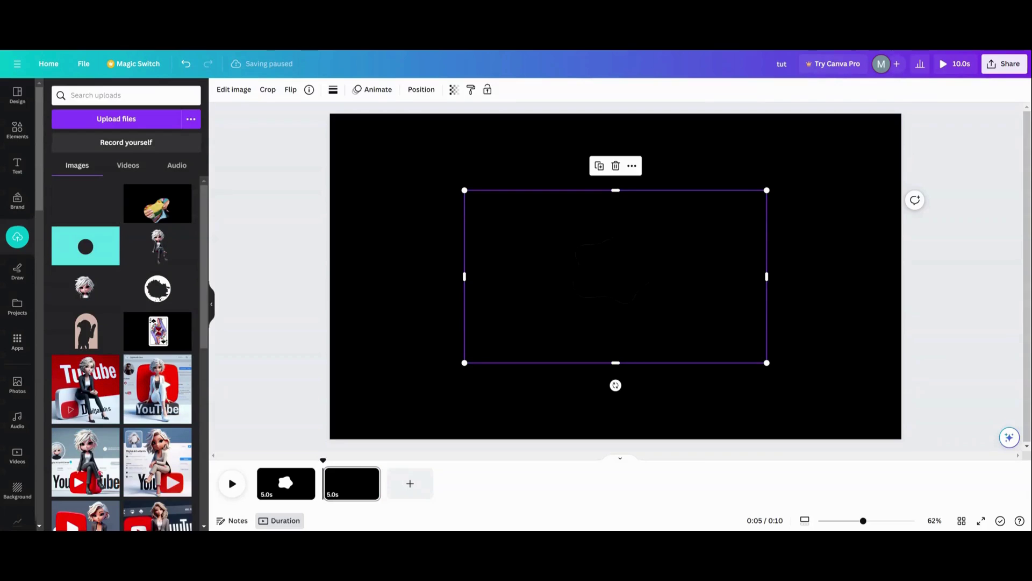
left_click_drag(616, 190, 611, 213)
left_click_drag(467, 288, 485, 278)
left_click(233, 90)
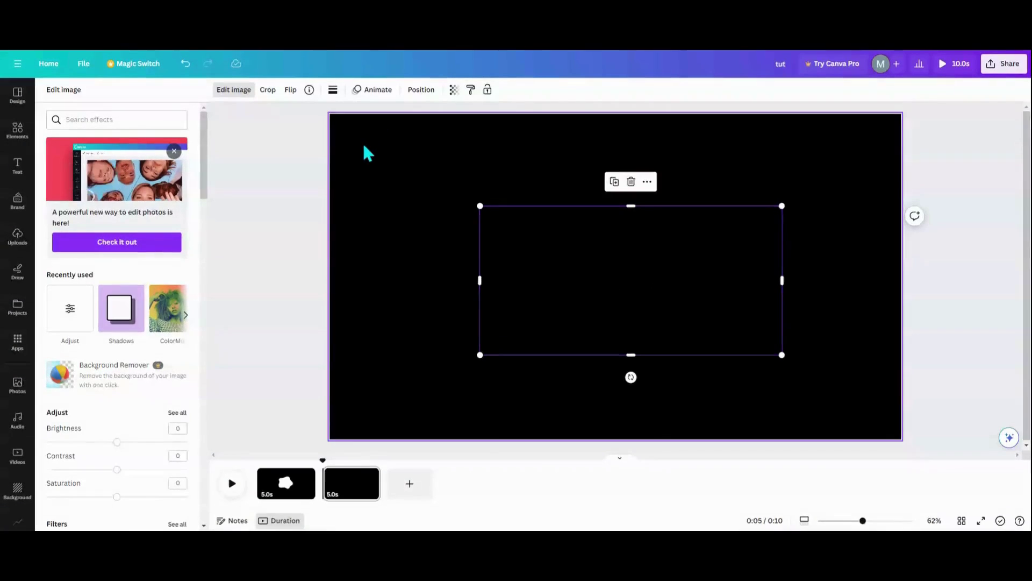
left_click(215, 216)
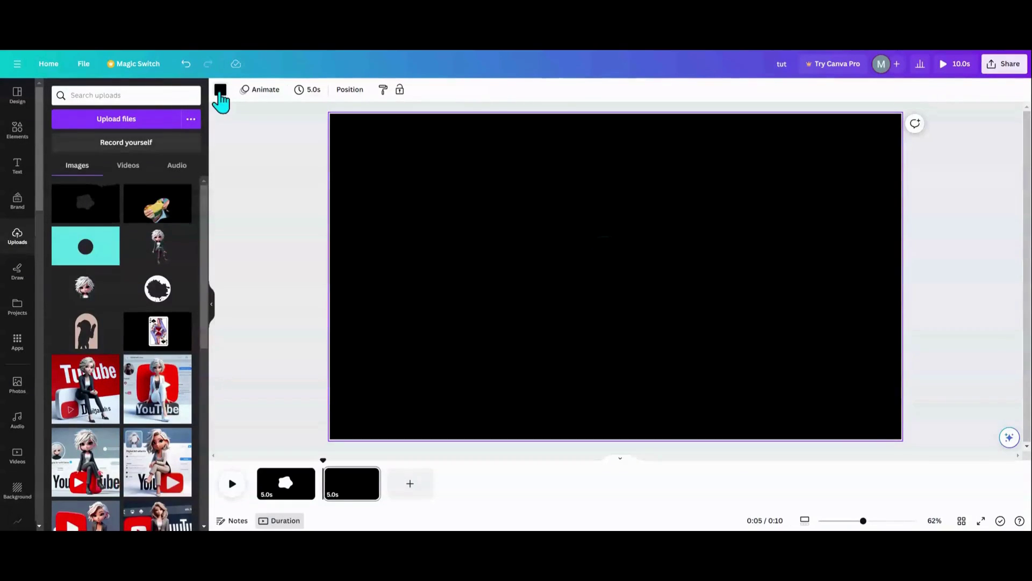
Set page 2's background to purple and nudge the black cutout up and left.
left_click(221, 90)
left_click(129, 357)
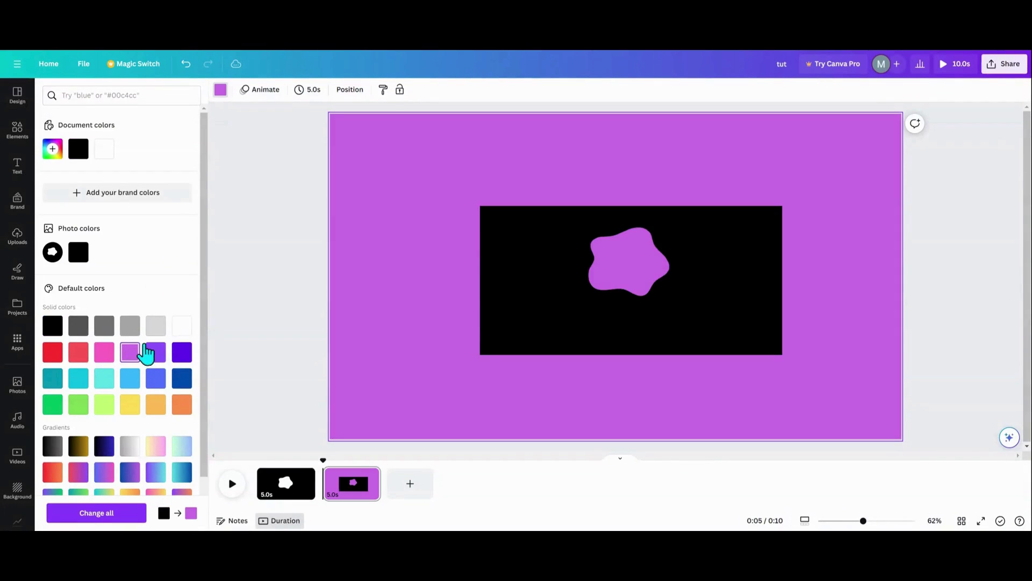
left_click_drag(549, 247, 542, 238)
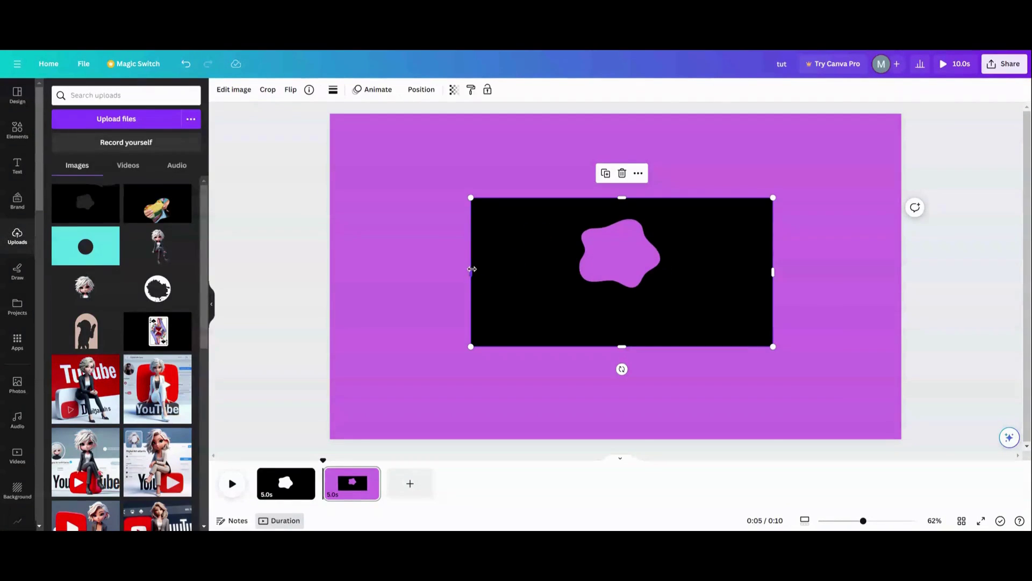
Crop the cutout's left, right and bottom sides and resize it to 478 × 395.
left_click_drag(471, 272, 545, 272)
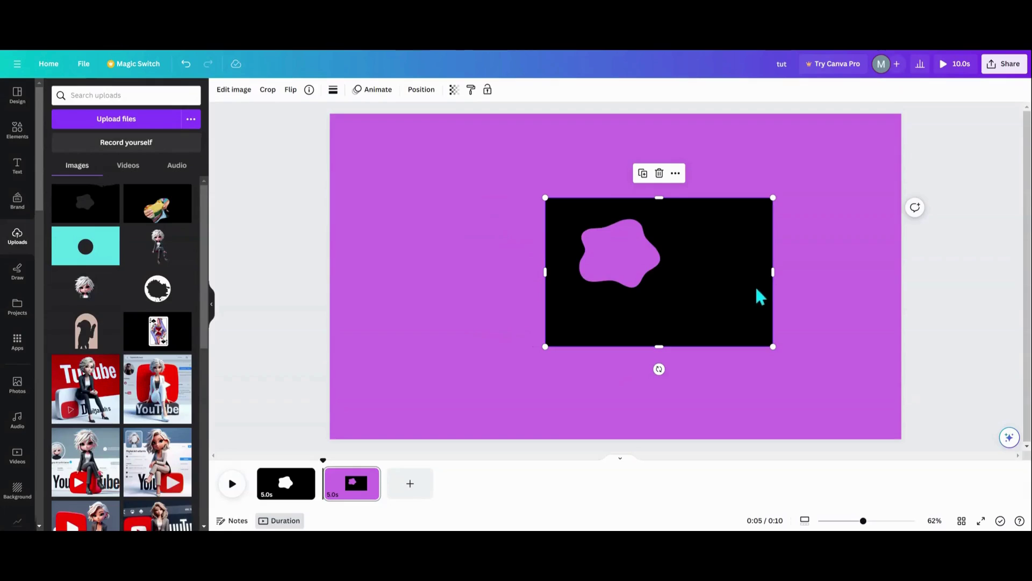
left_click_drag(774, 271, 689, 286)
left_click_drag(619, 345, 678, 327)
left_click(664, 377)
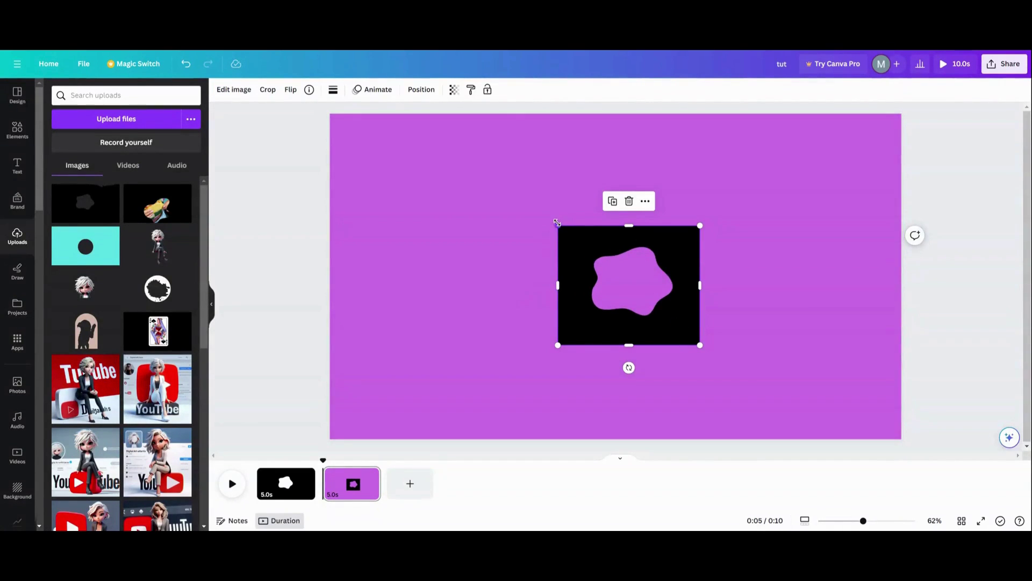
left_click_drag(557, 222, 549, 218)
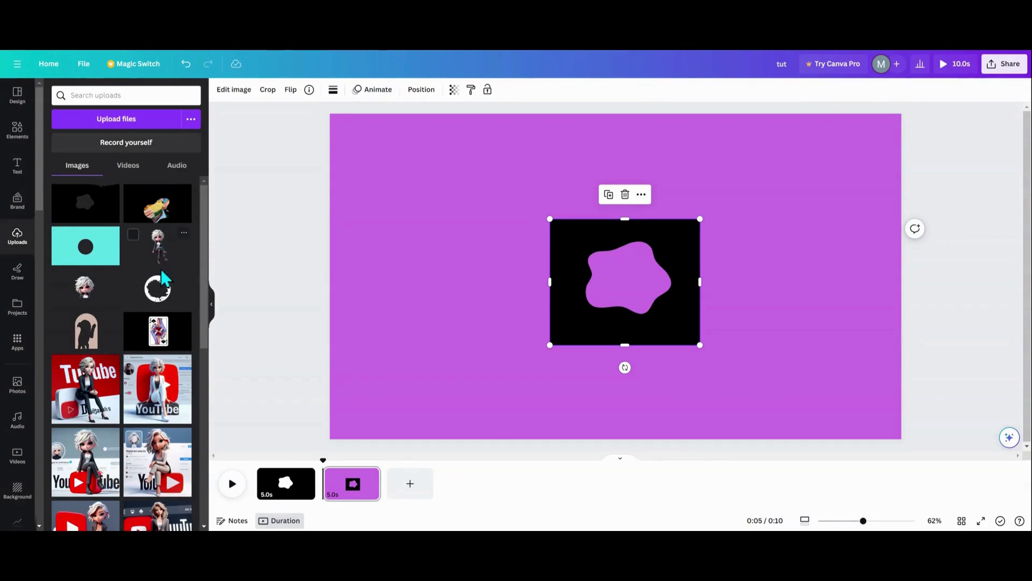
Insert the red toy car photo and make it the page background.
left_click(21, 389)
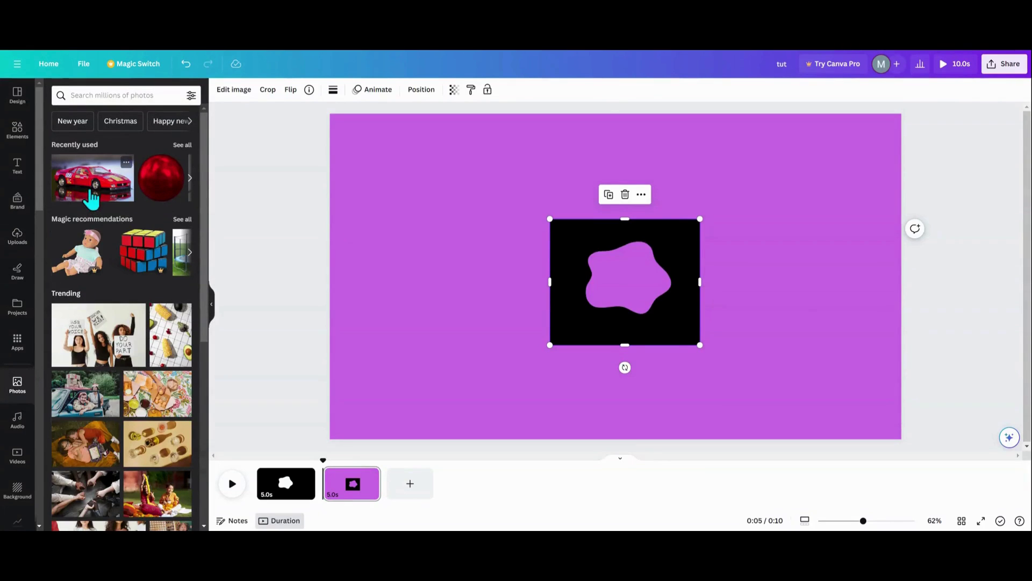
left_click(92, 199)
left_click(632, 122)
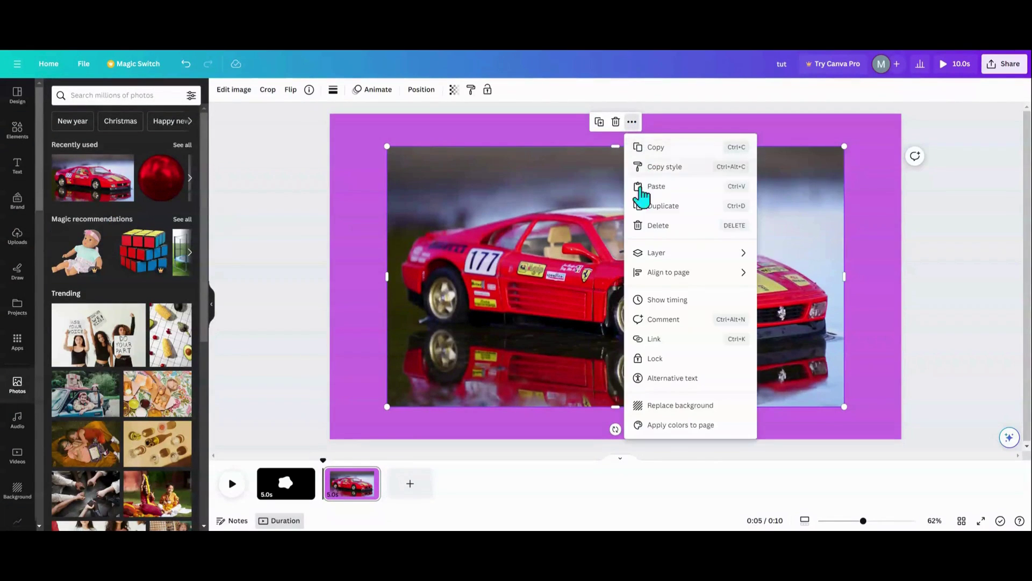
left_click(680, 406)
Reposition and enlarge the black cutout box across the page.
left_click_drag(590, 333, 584, 304)
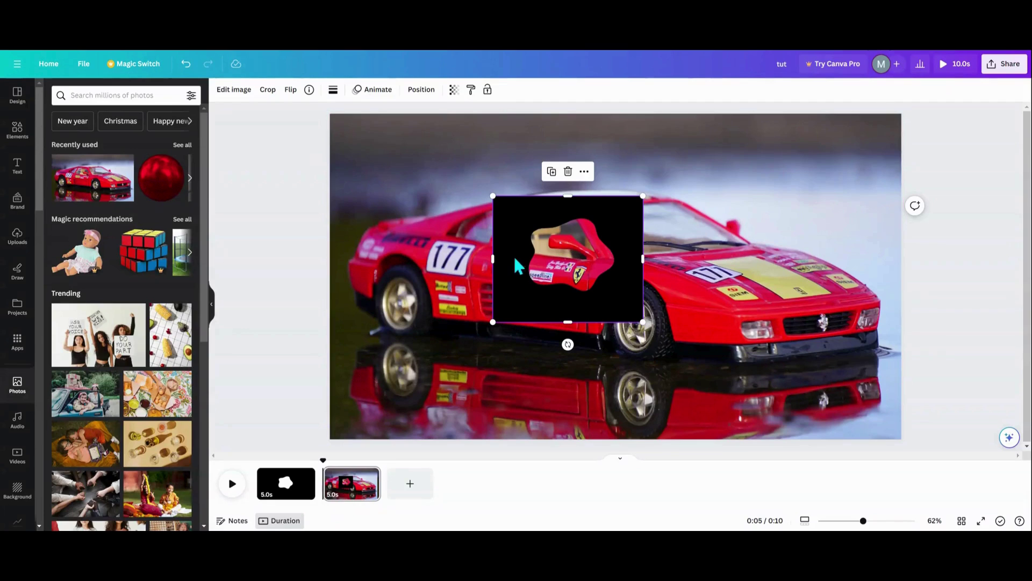
left_click_drag(516, 265, 510, 296)
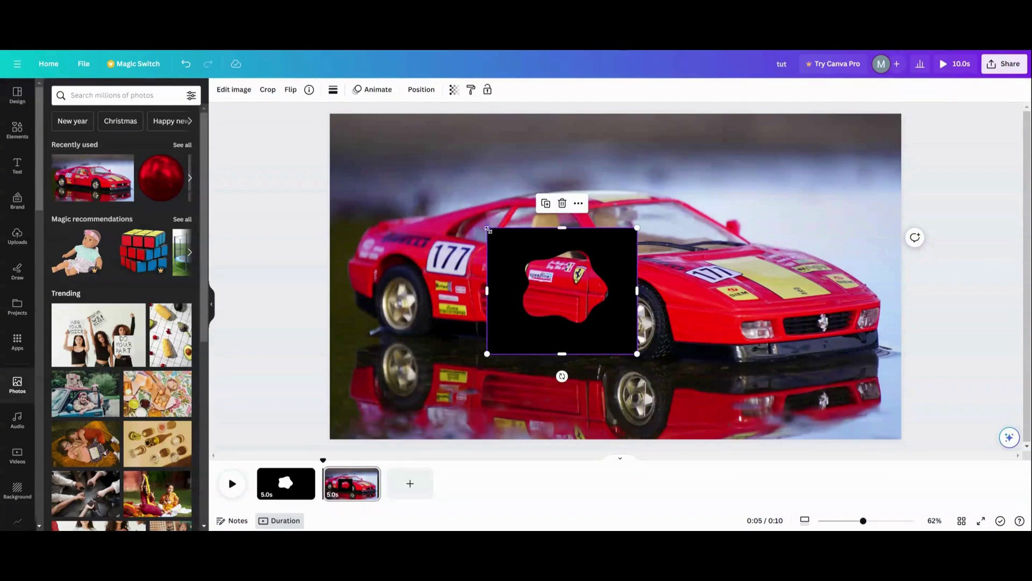
left_click_drag(487, 229, 250, 194)
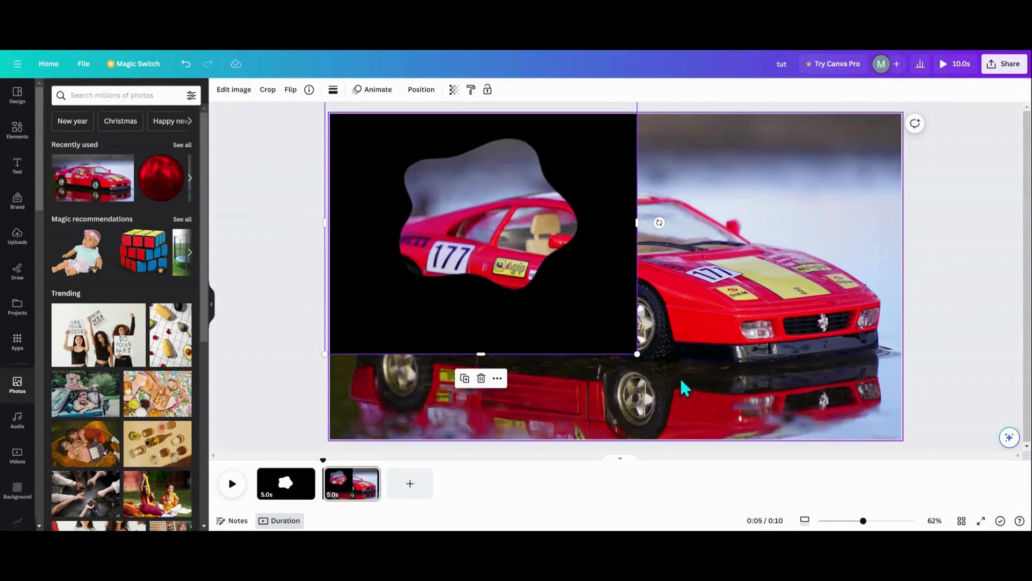
left_click_drag(637, 354, 762, 439)
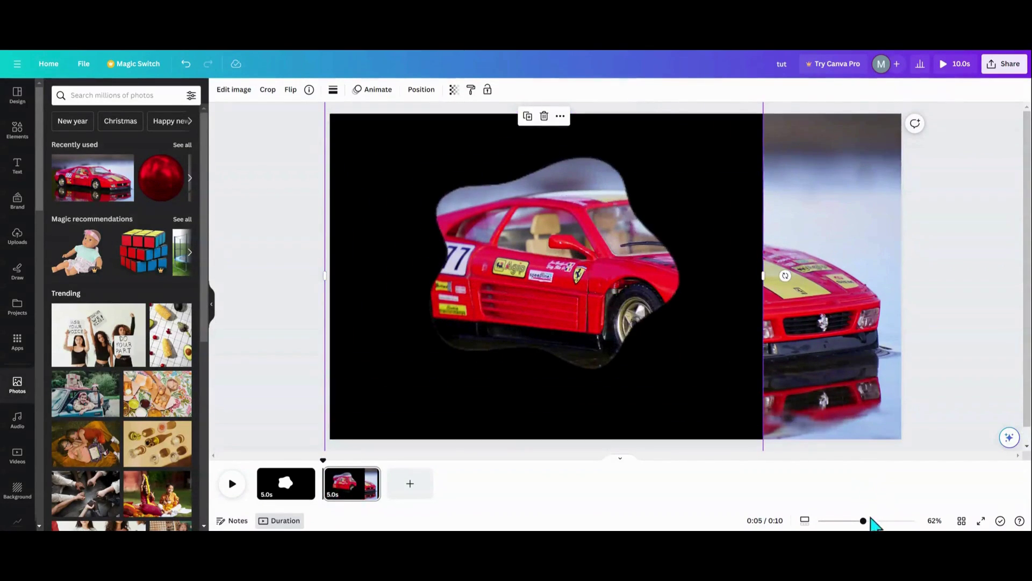
left_click_drag(863, 521, 840, 520)
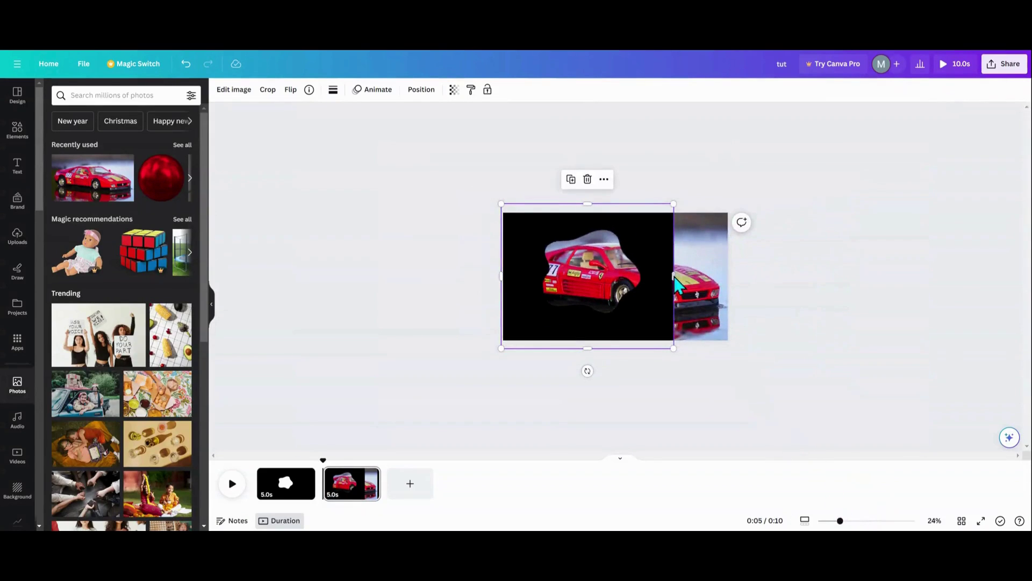
left_click_drag(672, 276, 732, 277)
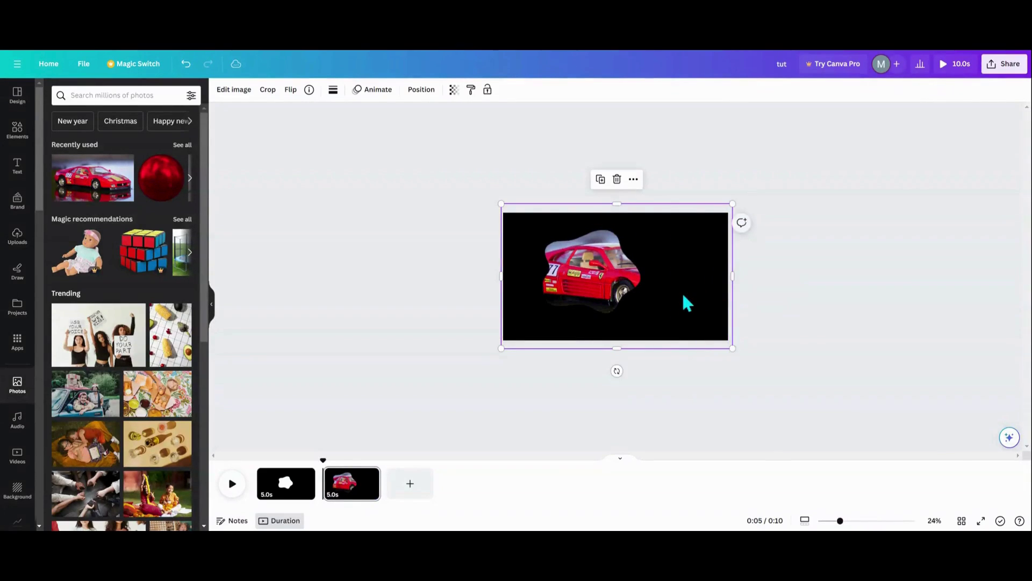
Shift the car photo so it shows through the blob hole, then shrink the box.
left_click_drag(684, 302, 737, 272)
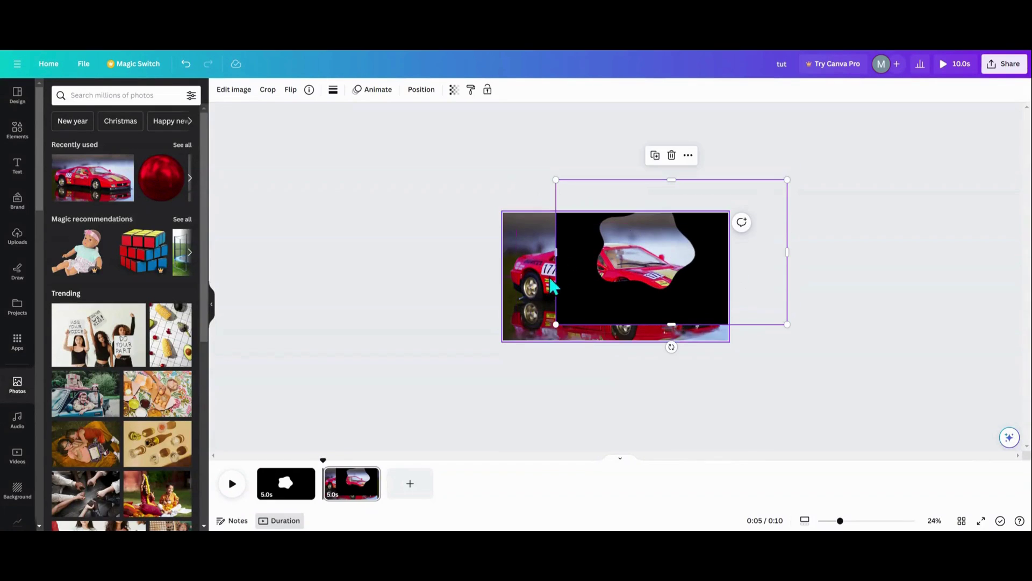
left_click_drag(569, 298, 512, 309)
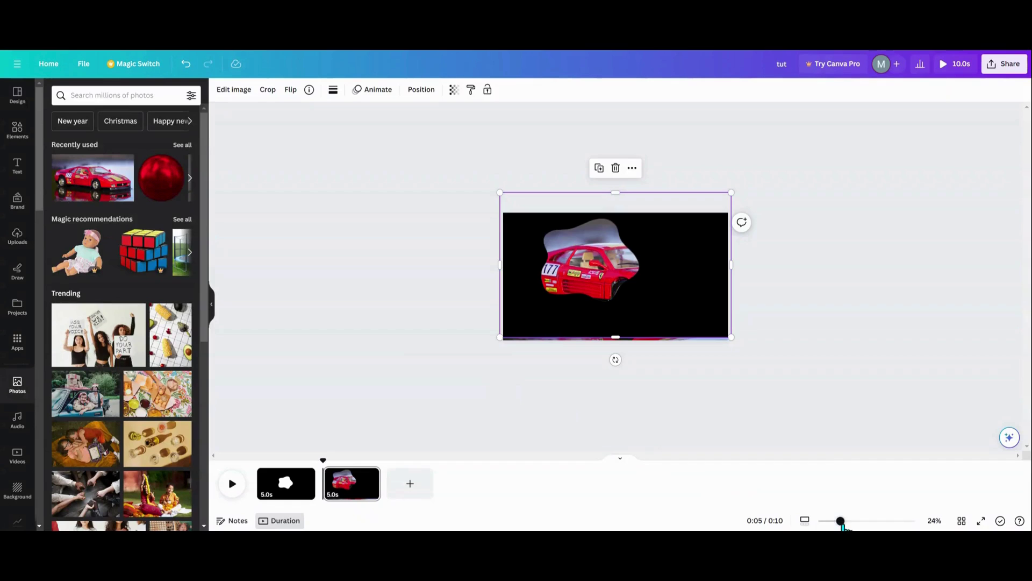
mouse_move(841, 522)
left_mouse_down()
mouse_move(827, 521)
mouse_move(860, 521)
left_mouse_up()
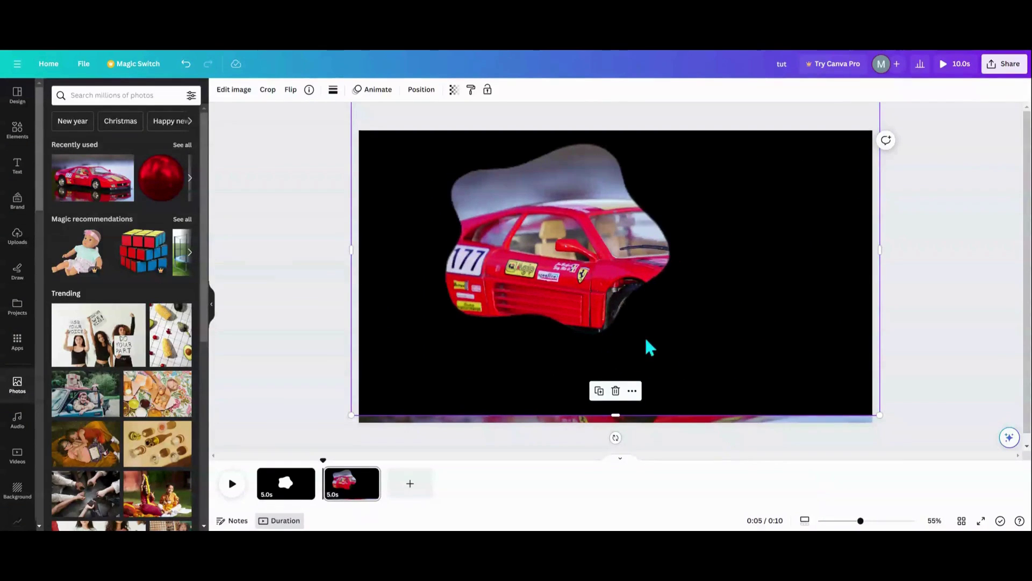
left_click_drag(644, 336, 641, 353)
left_click_drag(711, 280, 711, 285)
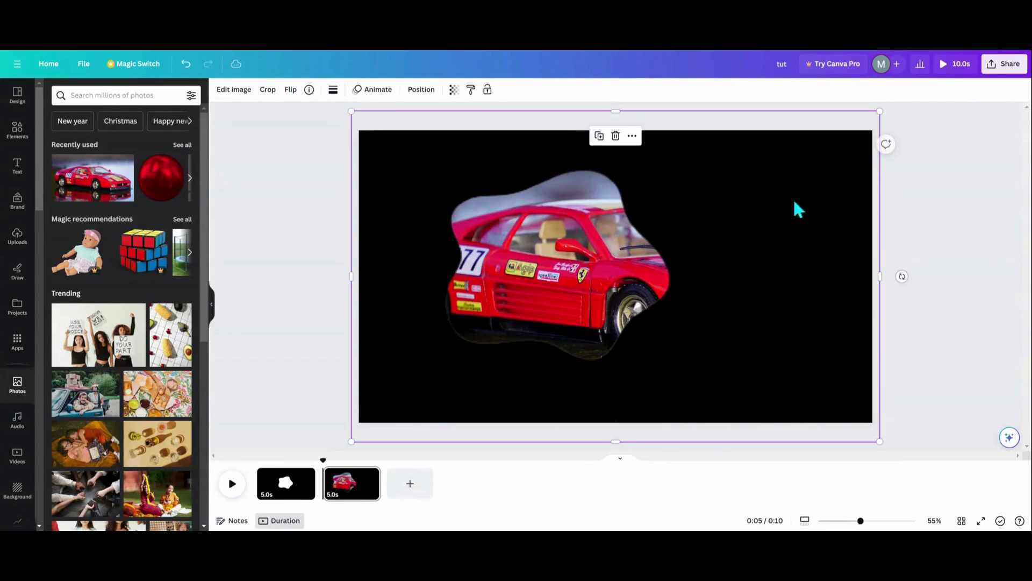
left_click_drag(874, 117, 672, 245)
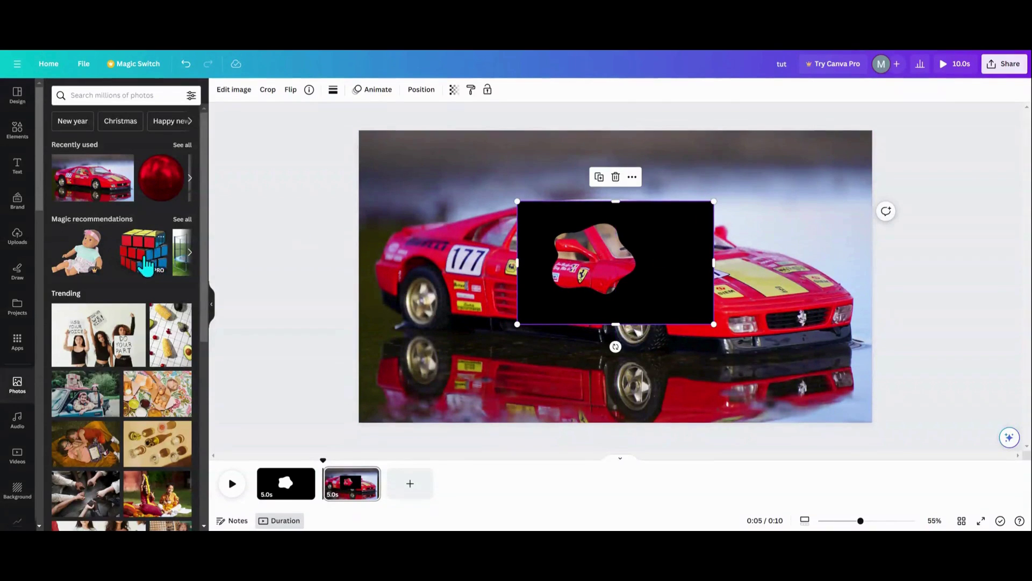
Add a purple square and stretch it over the area above the black box.
left_click(18, 131)
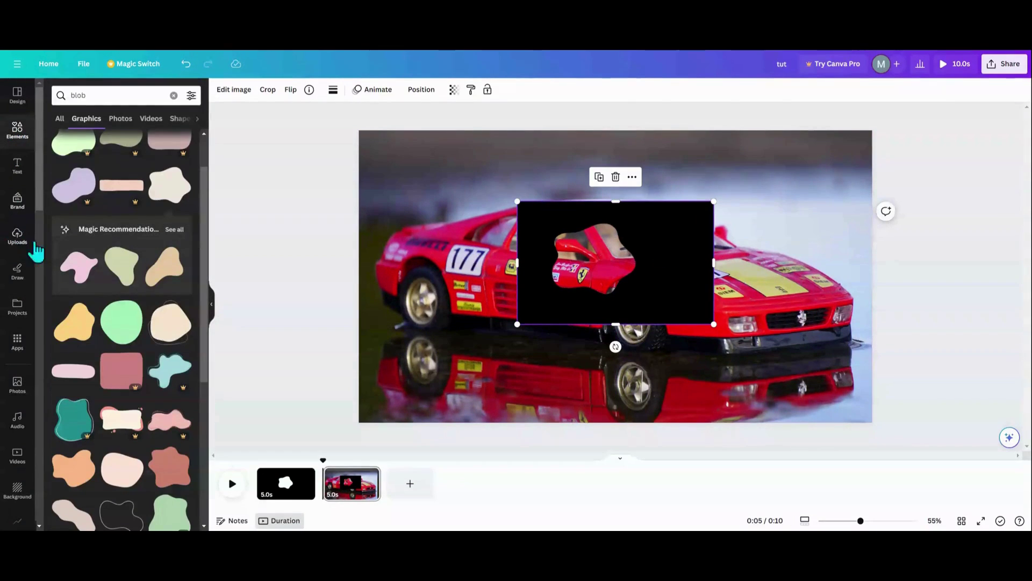
left_click(174, 96)
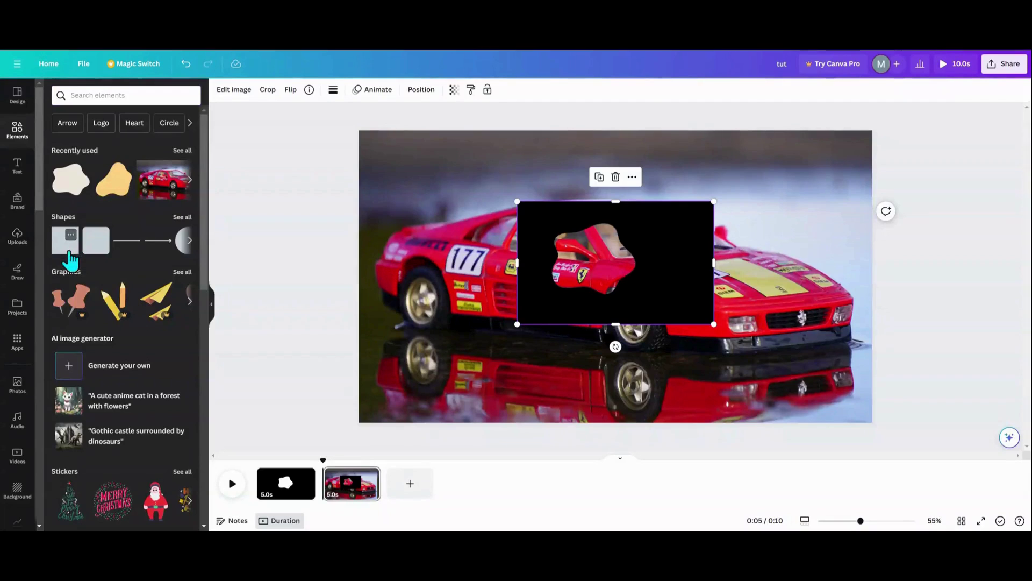
left_click(70, 241)
left_click_drag(594, 232, 714, 159)
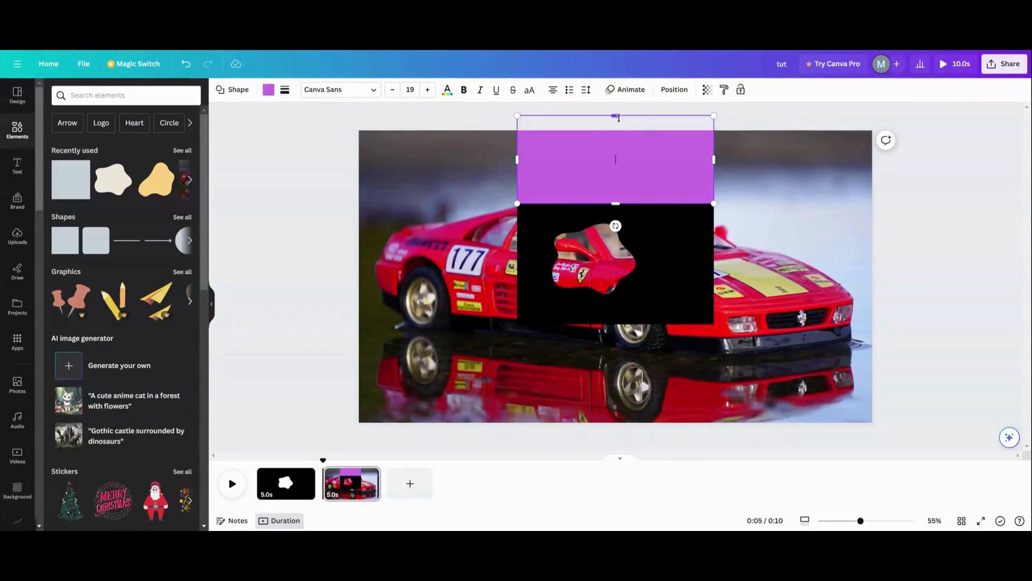
left_click_drag(618, 116, 618, 92)
left_click(576, 154)
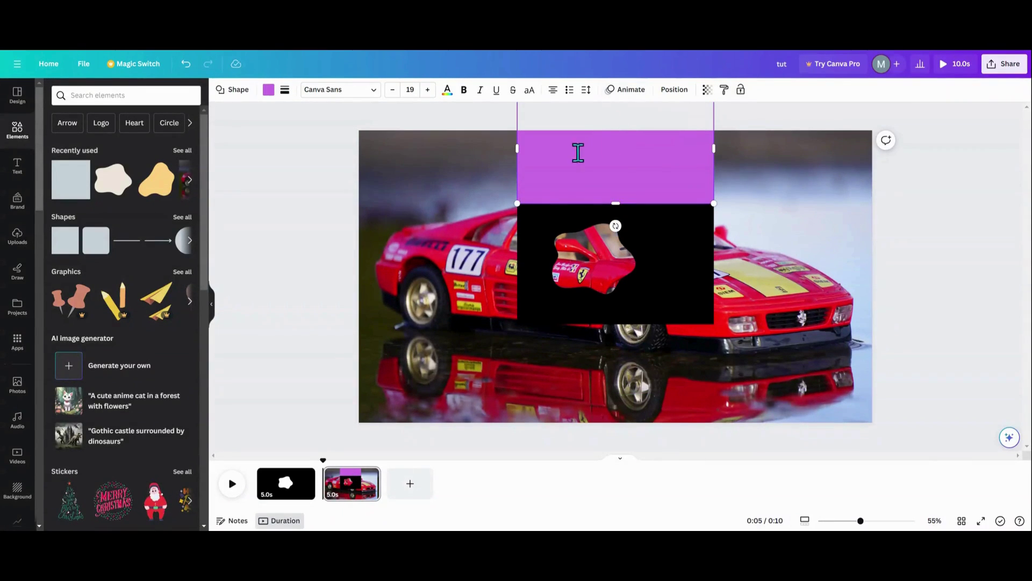
left_click(542, 182)
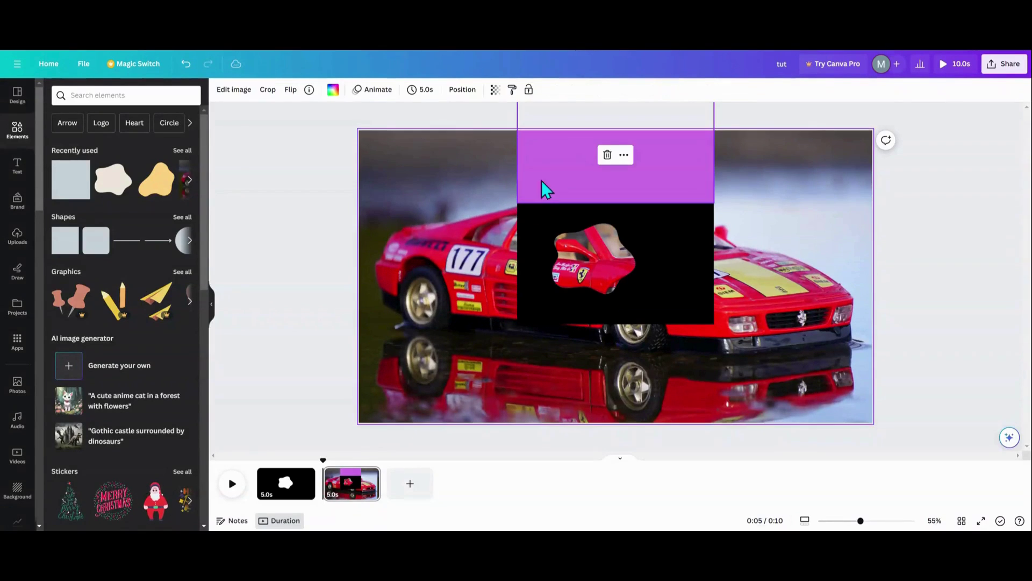
left_click(550, 176)
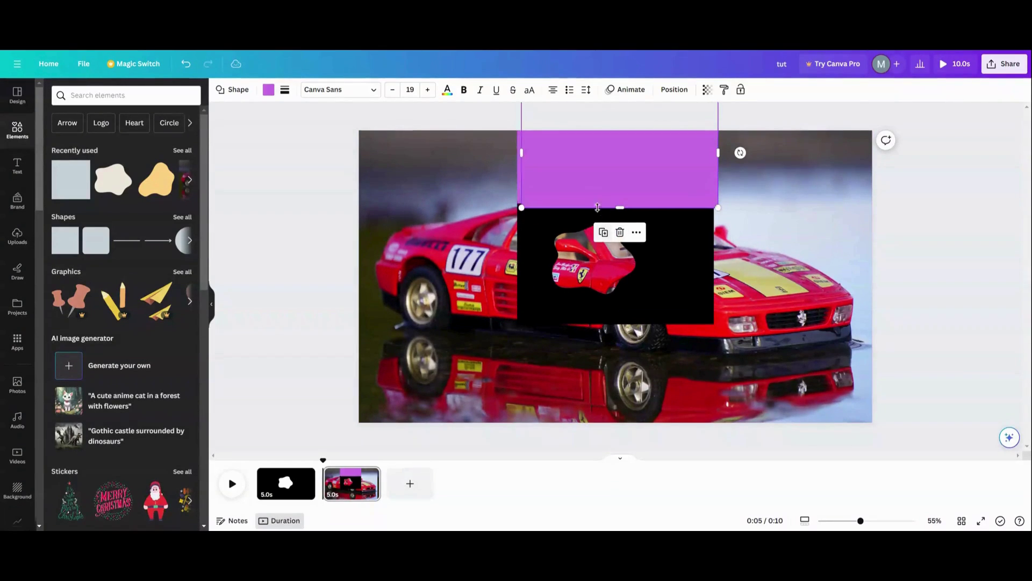
Place duplicated purple rectangles below, right and left of the black box.
left_click_drag(600, 196, 617, 369)
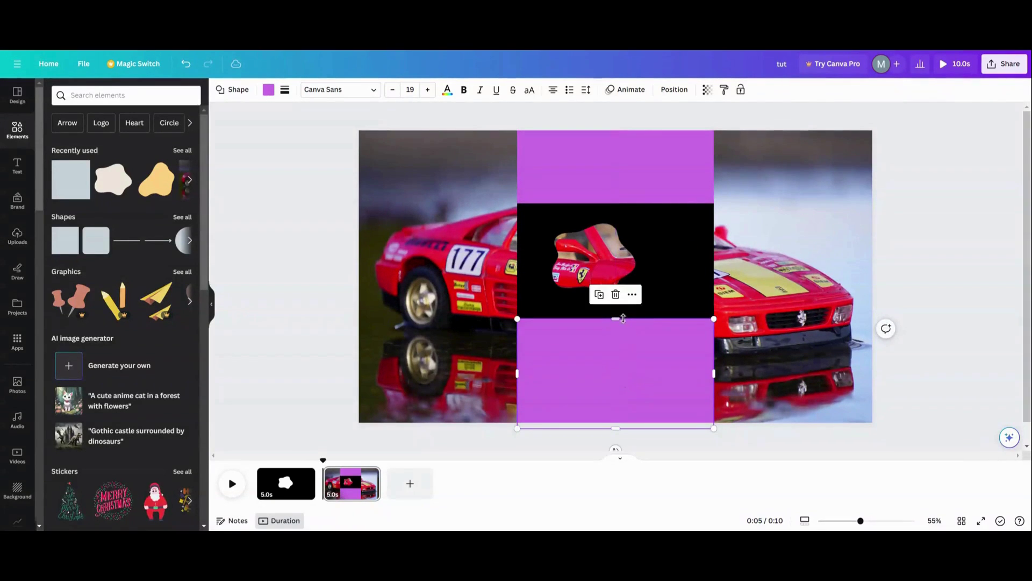
left_click(599, 294)
left_click_drag(597, 321, 768, 180)
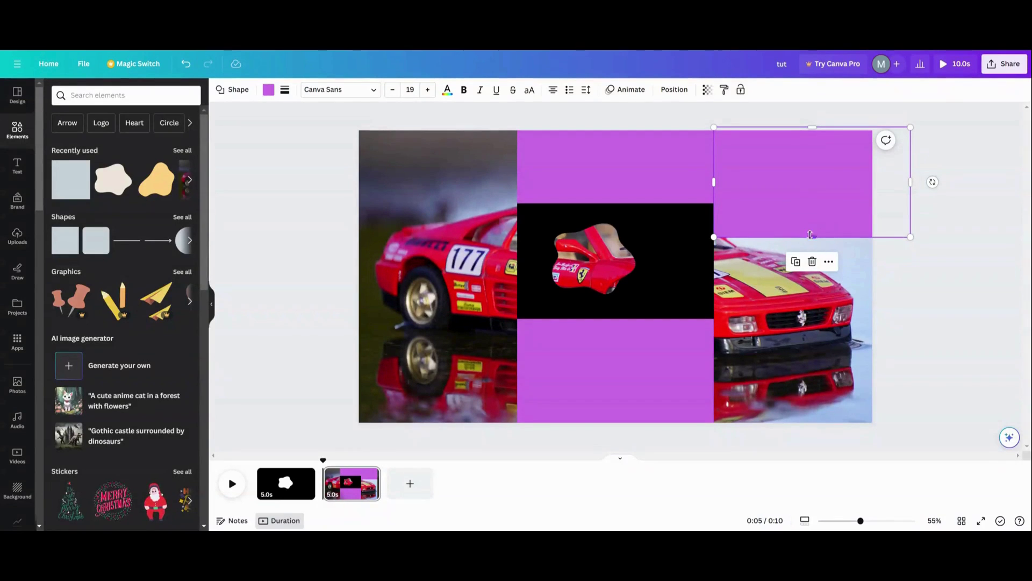
left_click_drag(810, 235, 775, 423)
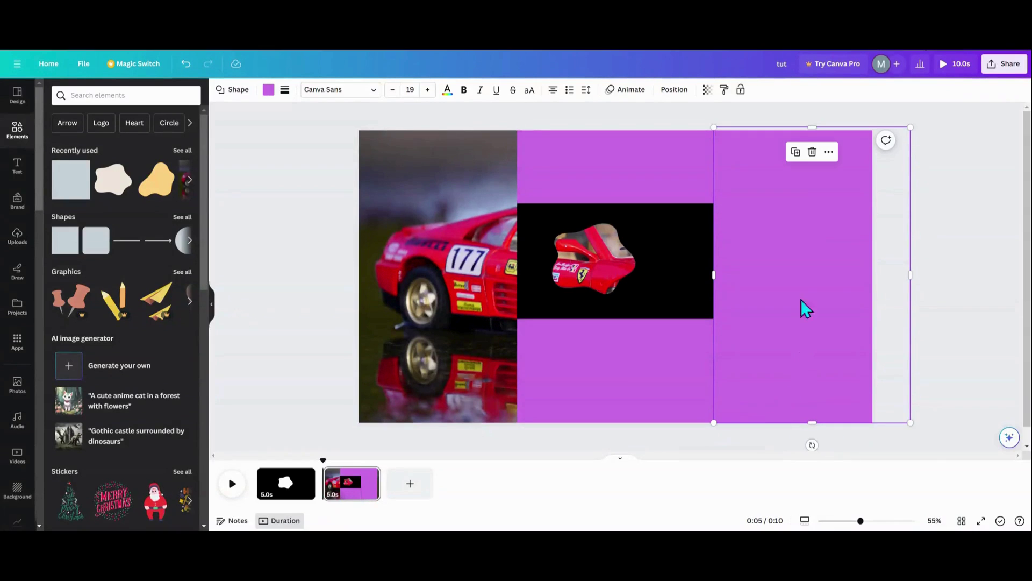
left_click(795, 155)
left_click_drag(785, 215, 399, 228)
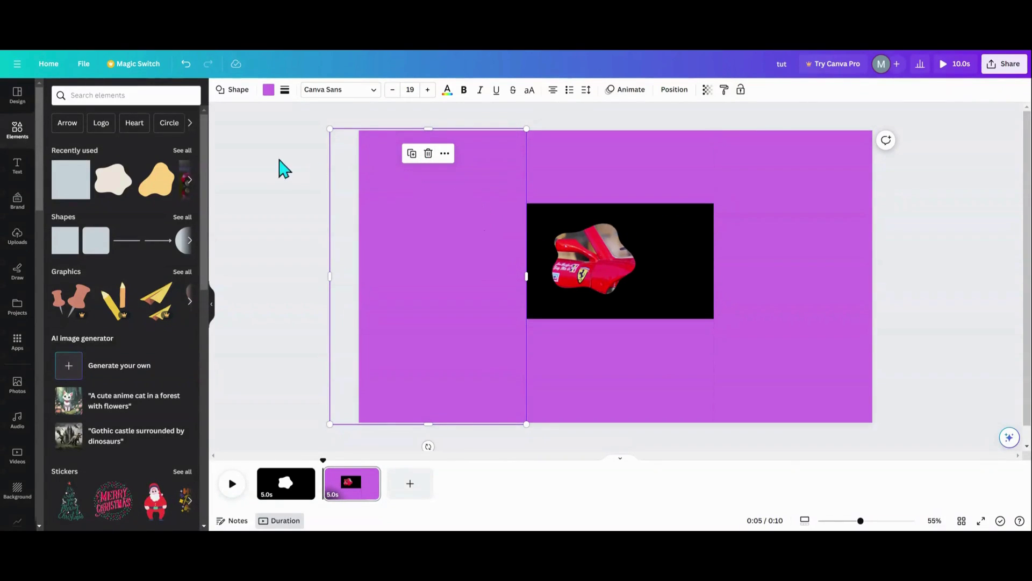
left_click_drag(277, 143, 857, 371)
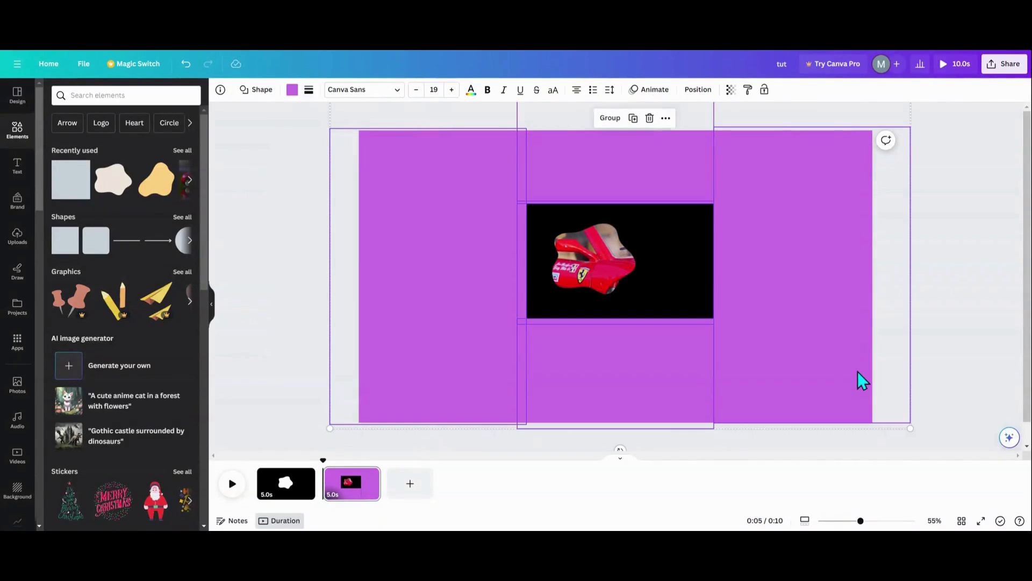
Group the rectangles with the box and change the purple to black on all pages.
left_click(606, 118)
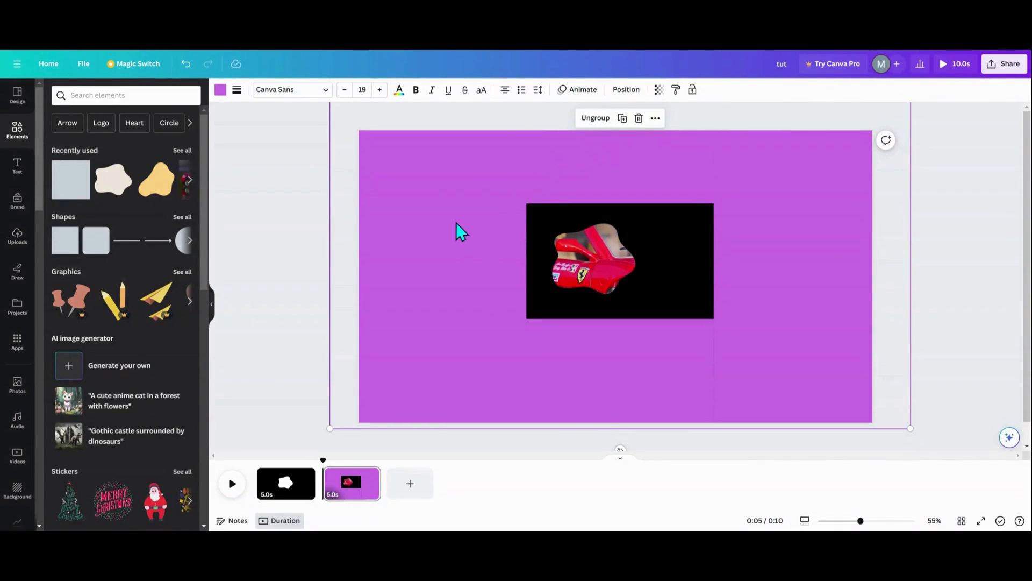
left_click(443, 212)
left_click(268, 89)
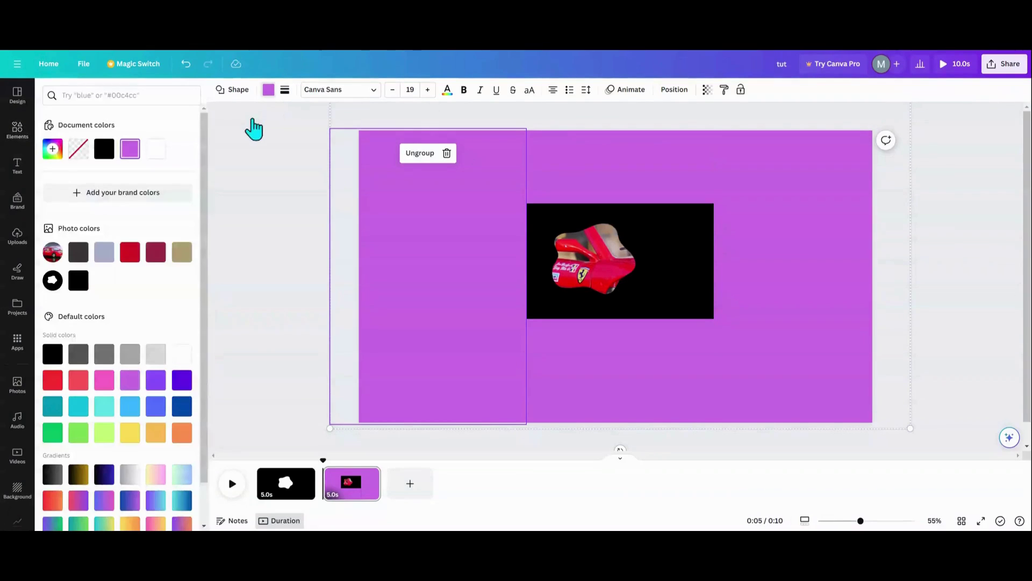
left_click(78, 281)
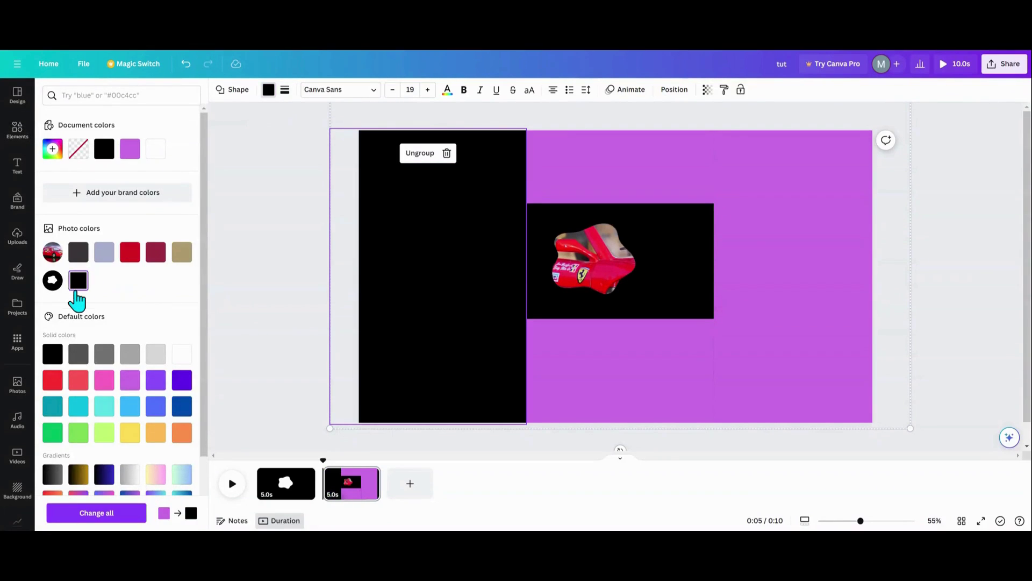
left_click(98, 514)
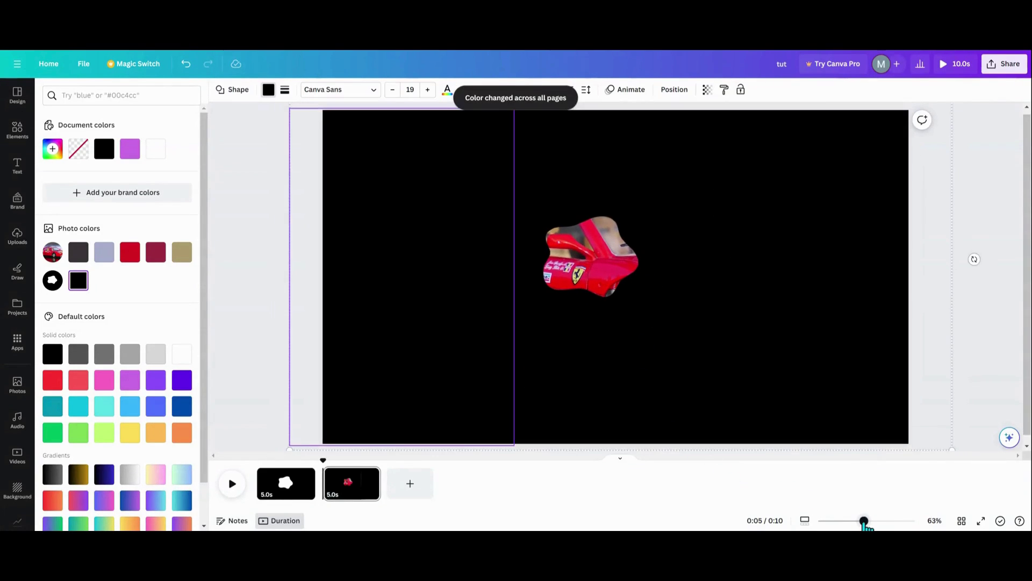
left_click_drag(861, 521, 846, 521)
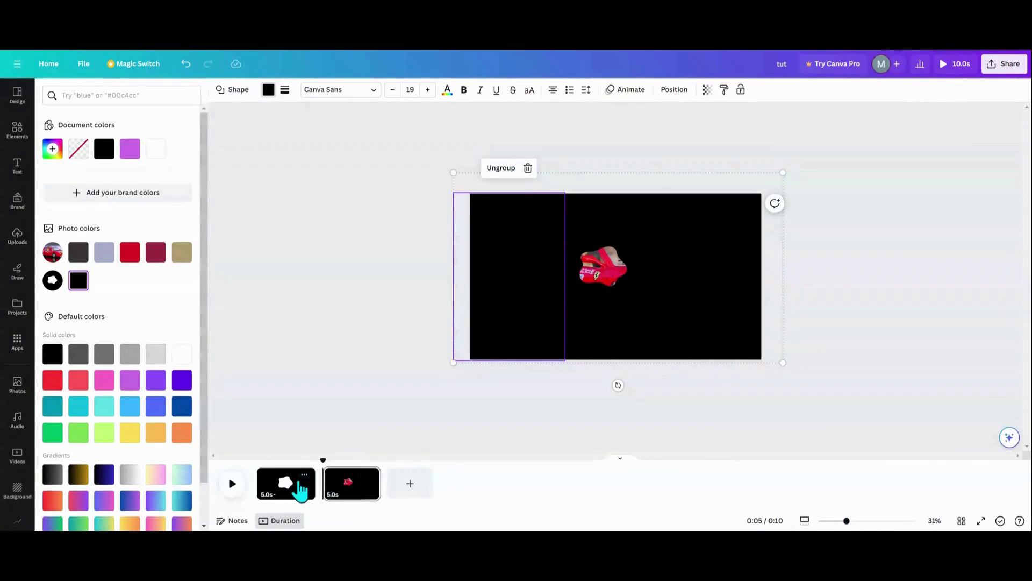
Delete the first page, then move the black overlay group up-right and enlarge it so the blob reveals the car.
left_click(303, 477)
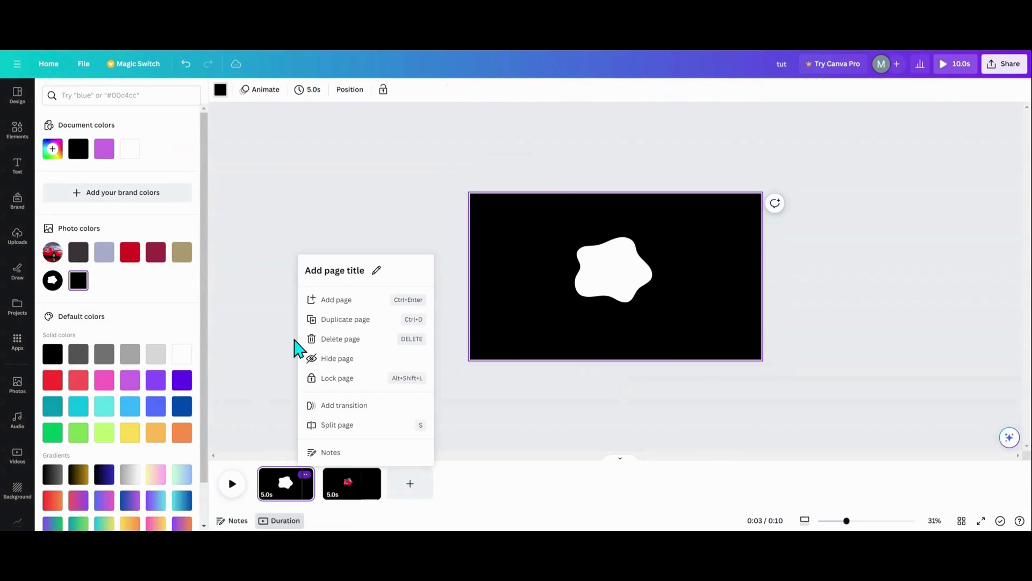
left_click(323, 342)
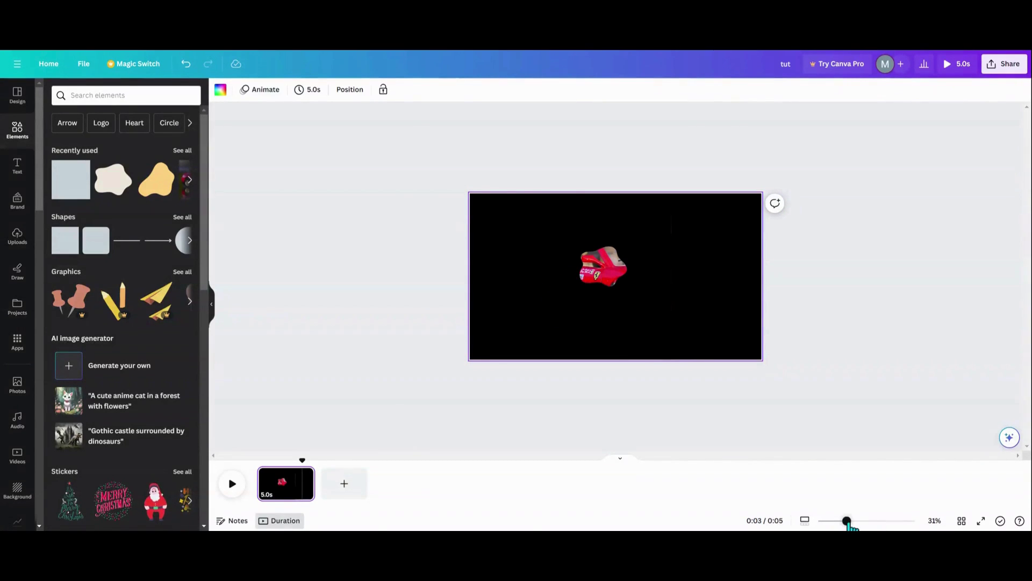
left_click_drag(850, 522, 841, 521)
left_click(665, 308)
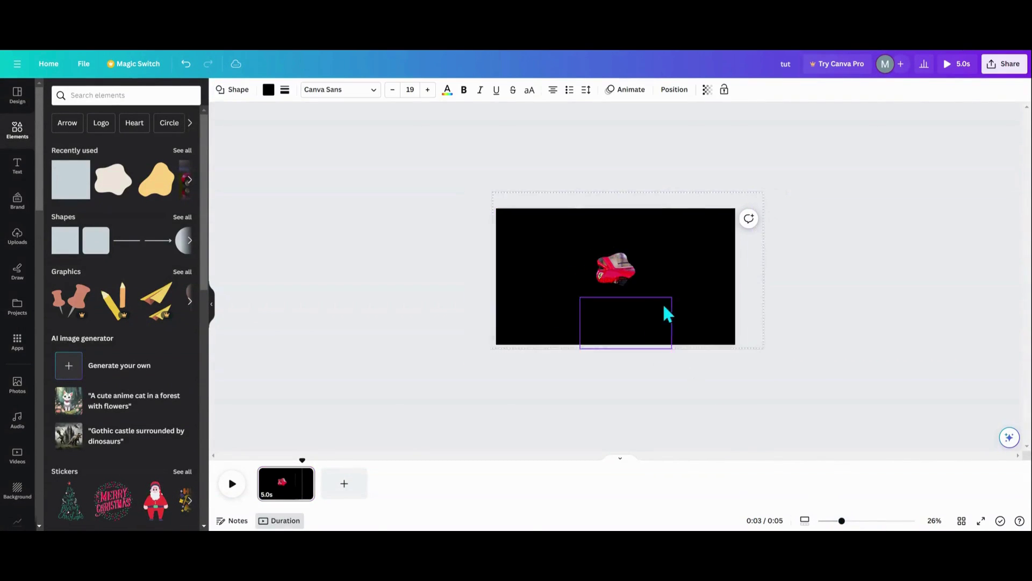
left_click_drag(665, 308, 743, 279)
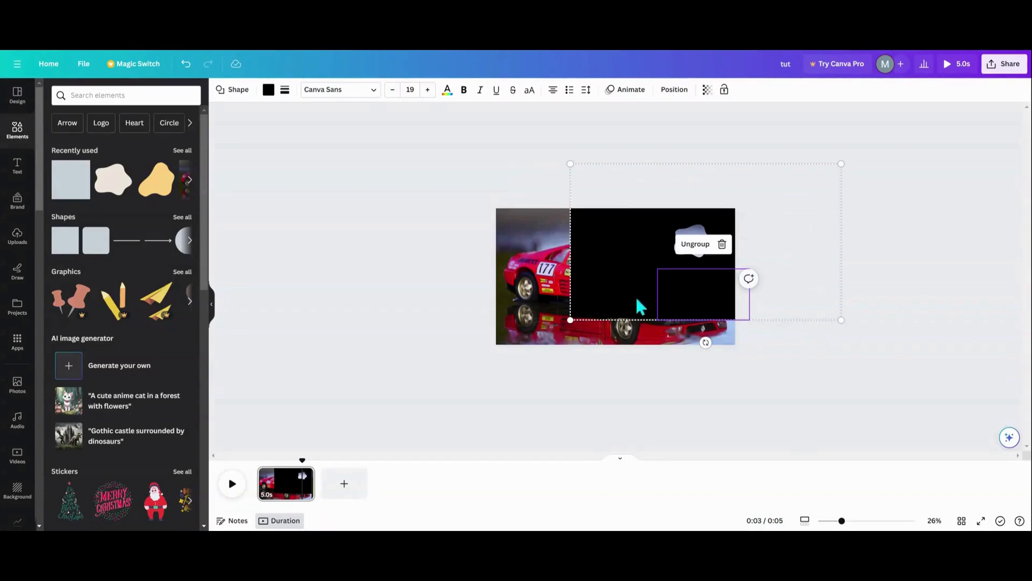
left_click_drag(569, 320, 483, 342)
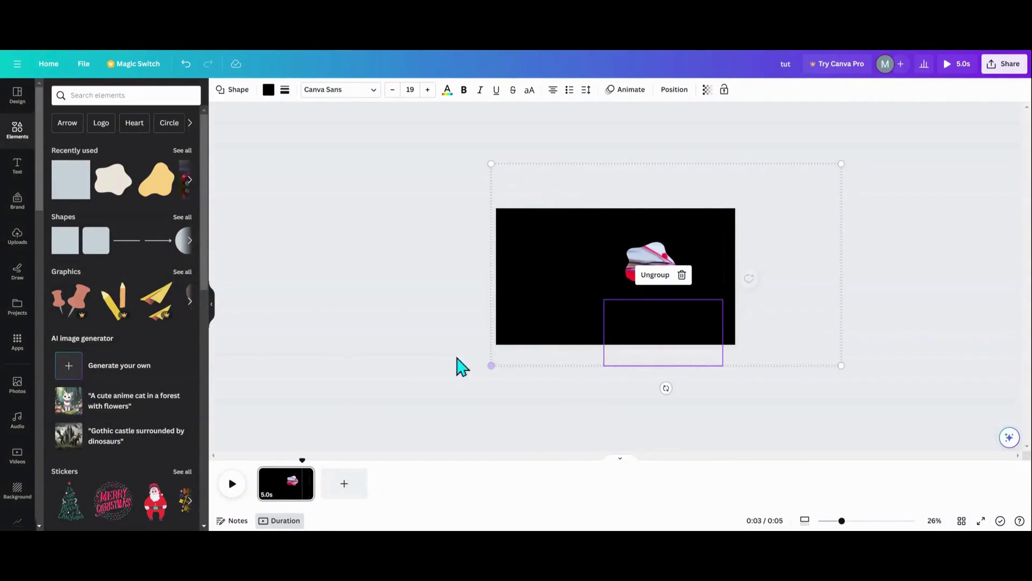
left_click(305, 475)
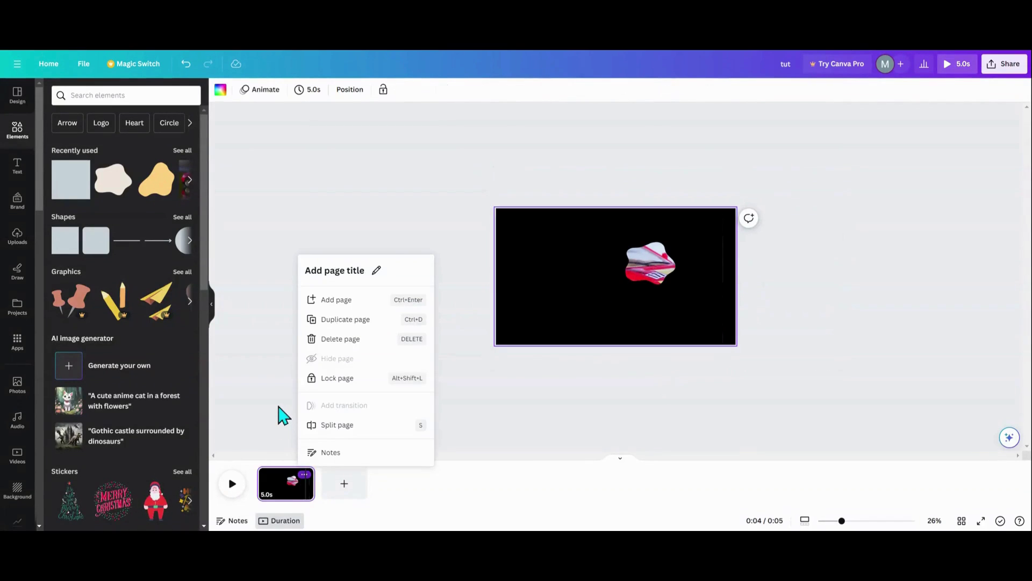
Duplicate the car page and rotate the copy's overlay group to 55°, enlarging and shifting it up-left.
left_click(346, 319)
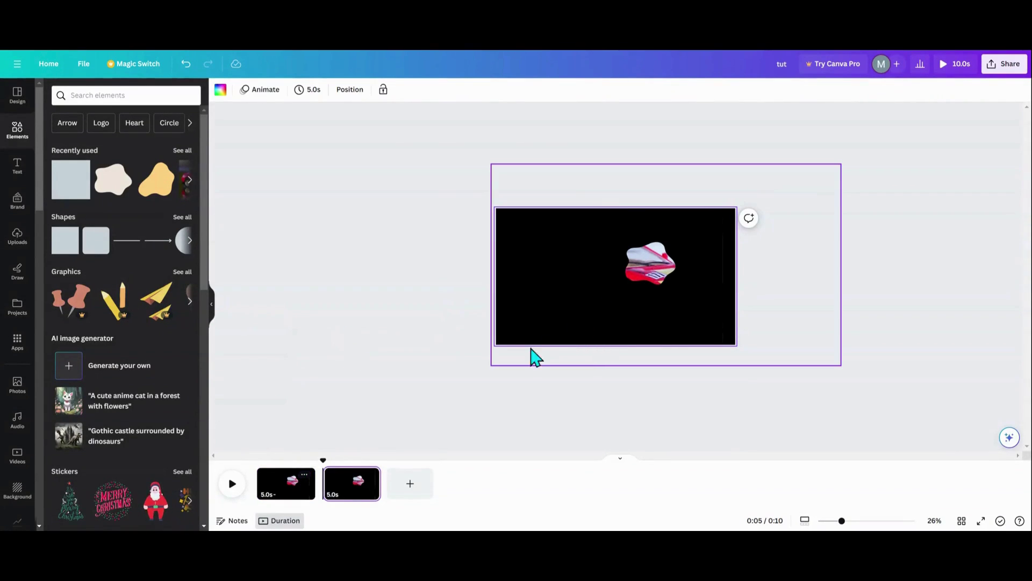
left_click(540, 309)
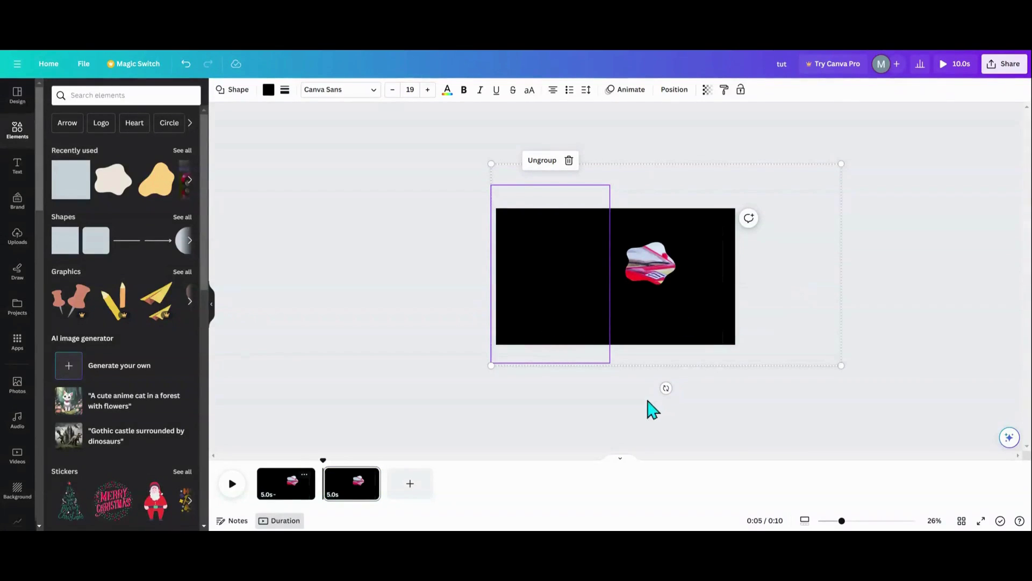
left_click_drag(666, 388, 583, 279)
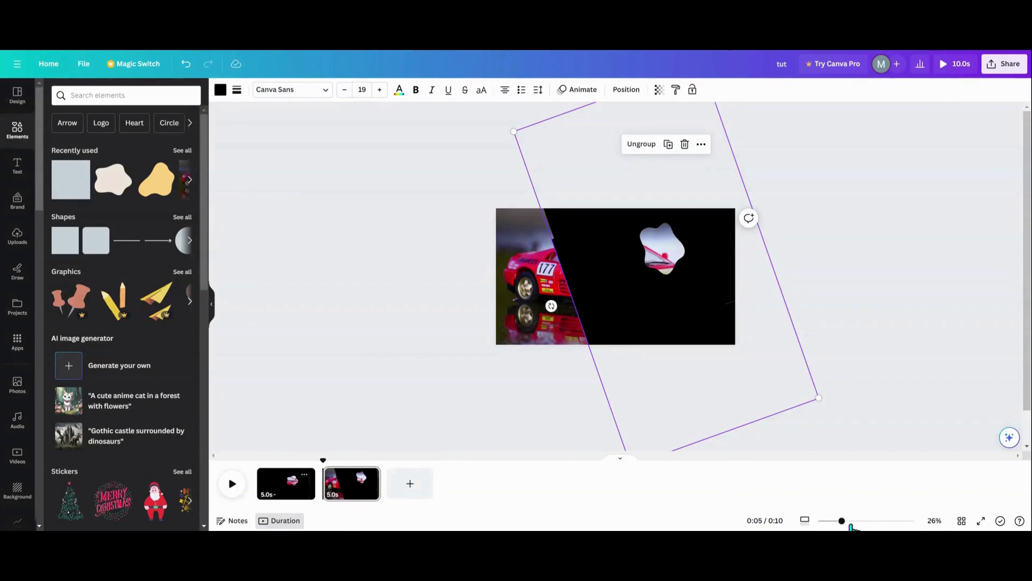
left_click_drag(841, 521, 831, 521)
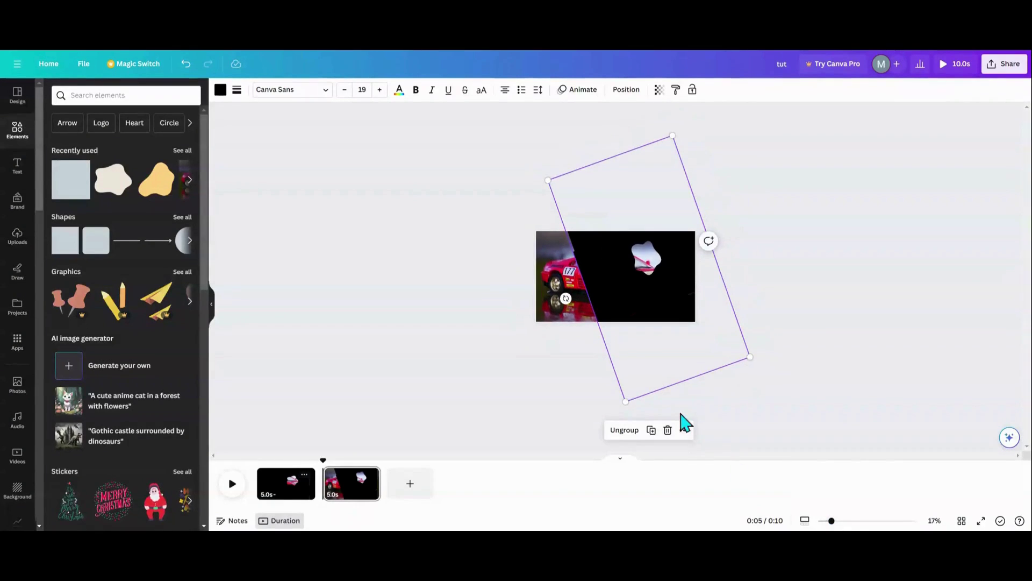
left_click_drag(625, 400, 460, 490)
left_click_drag(618, 406, 597, 362)
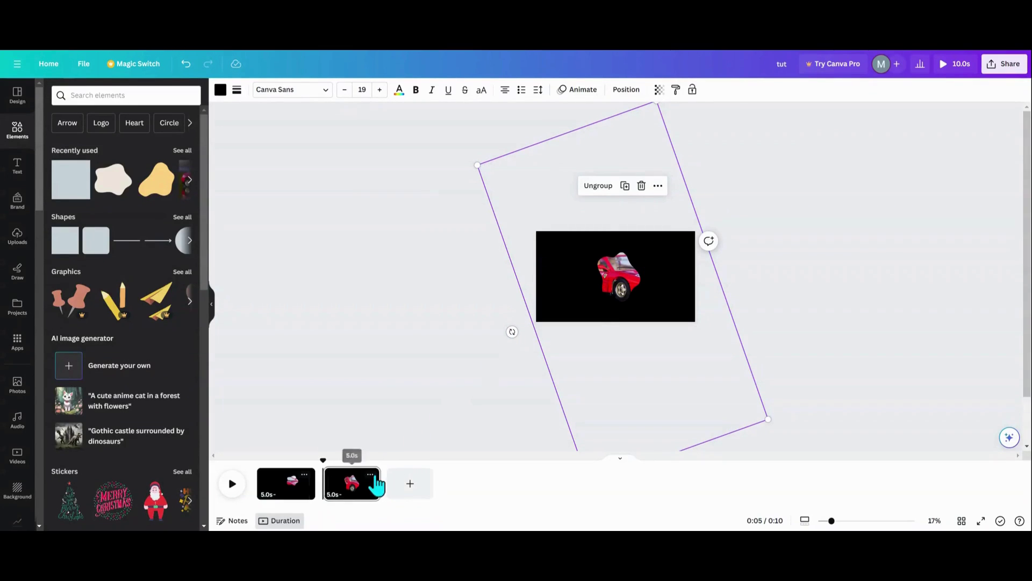
left_click(370, 475)
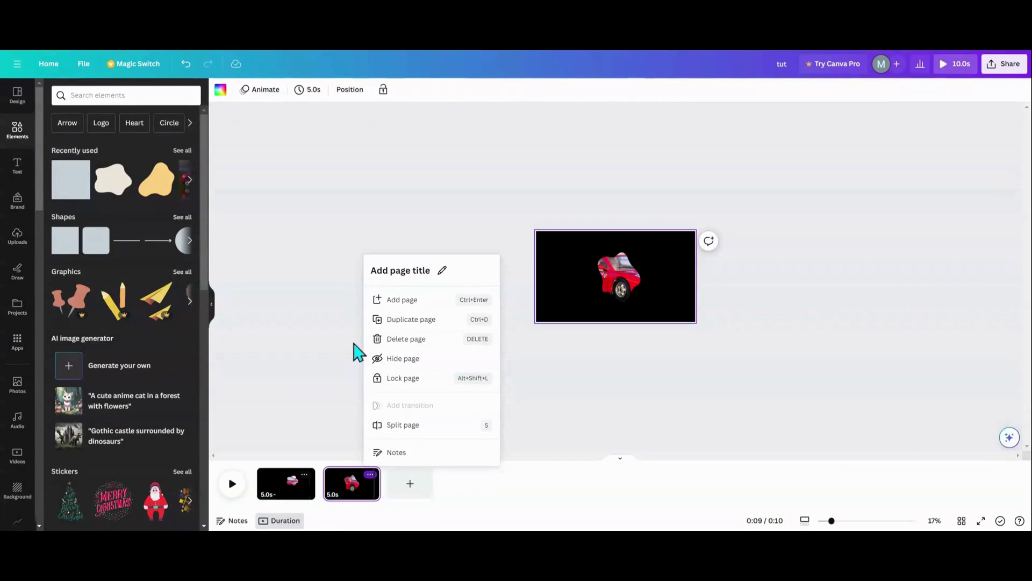
Duplicate page 2 and rotate, enlarge and nudge its overlay group to a new angle.
left_click(411, 320)
left_click(559, 316)
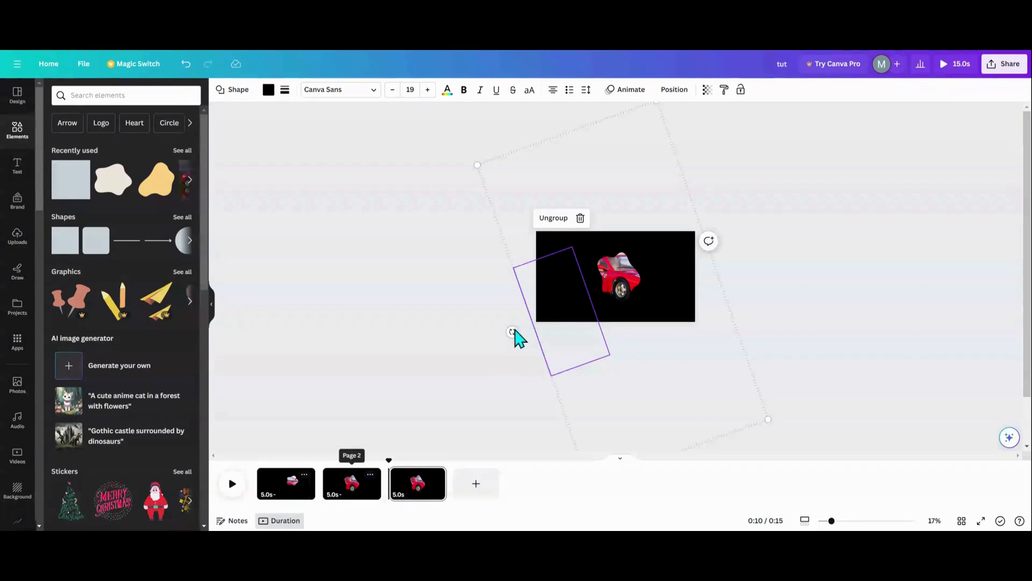
left_click_drag(512, 332, 715, 268)
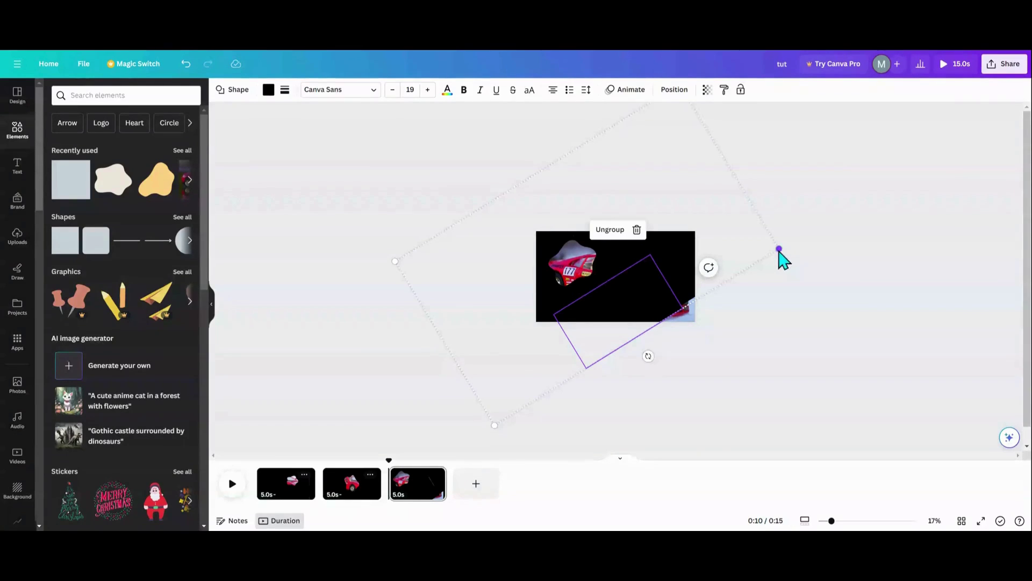
left_click_drag(780, 249, 837, 246)
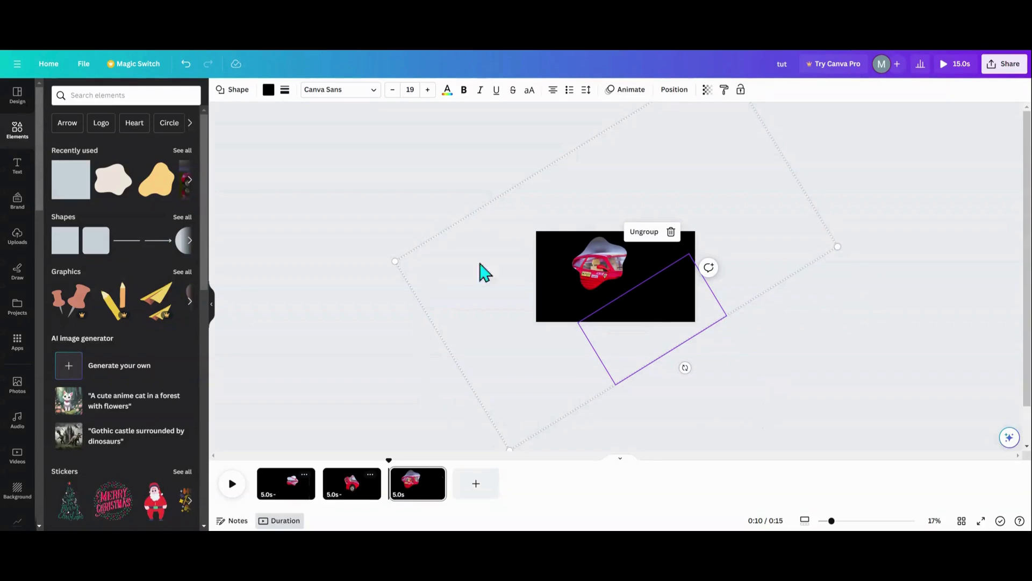
left_click_drag(565, 282, 554, 279)
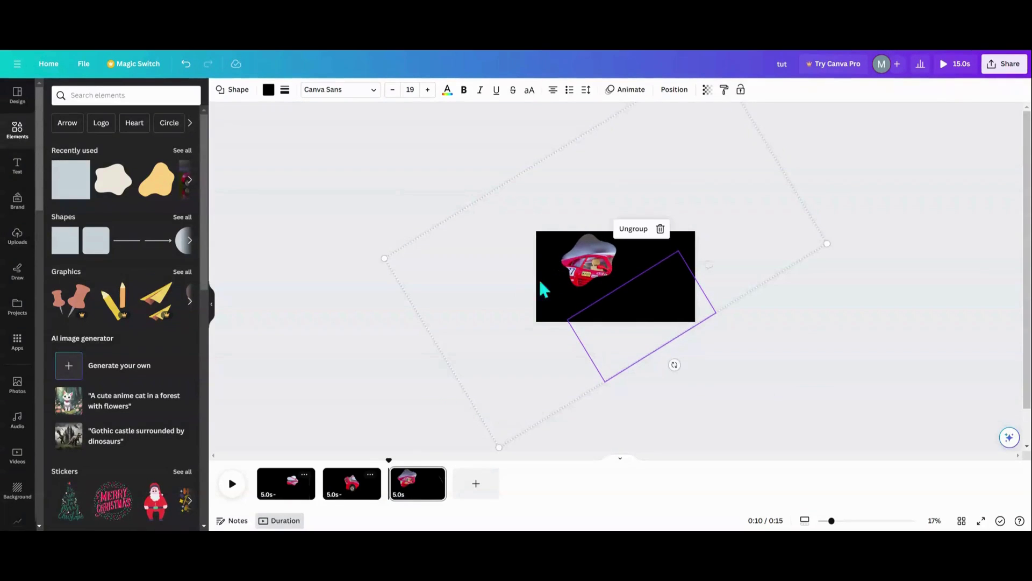
Add a blank black fourth page and zoom in on it.
left_click(476, 485)
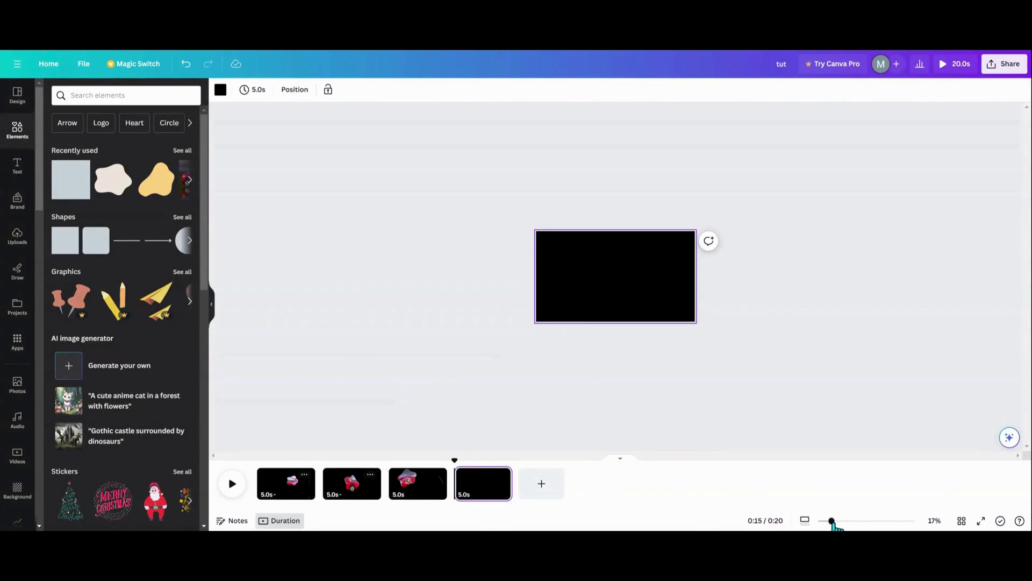
left_click_drag(832, 521, 840, 522)
left_click(859, 521)
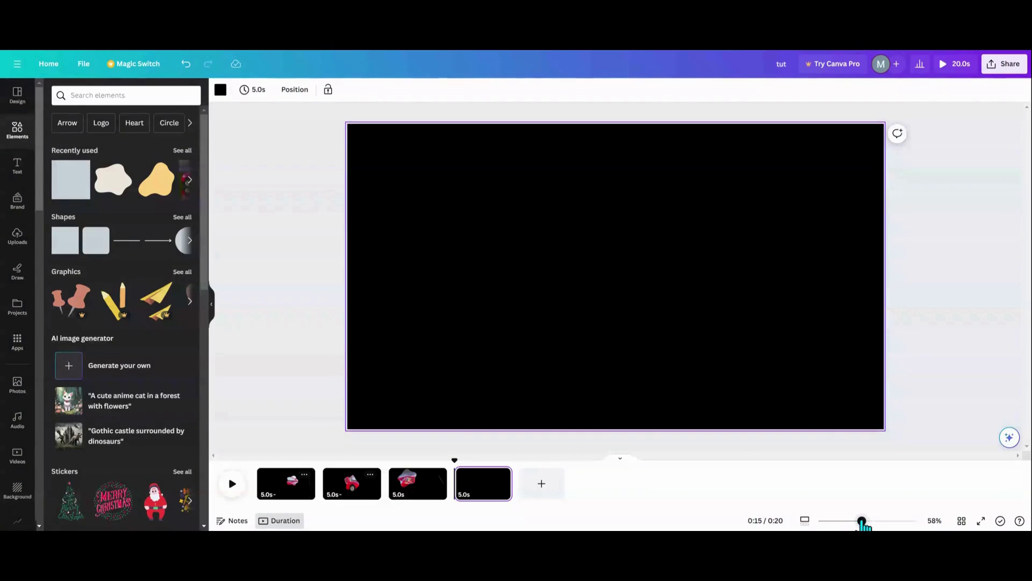
Make the fourth page's background white and add a square shape from Elements.
left_click(220, 89)
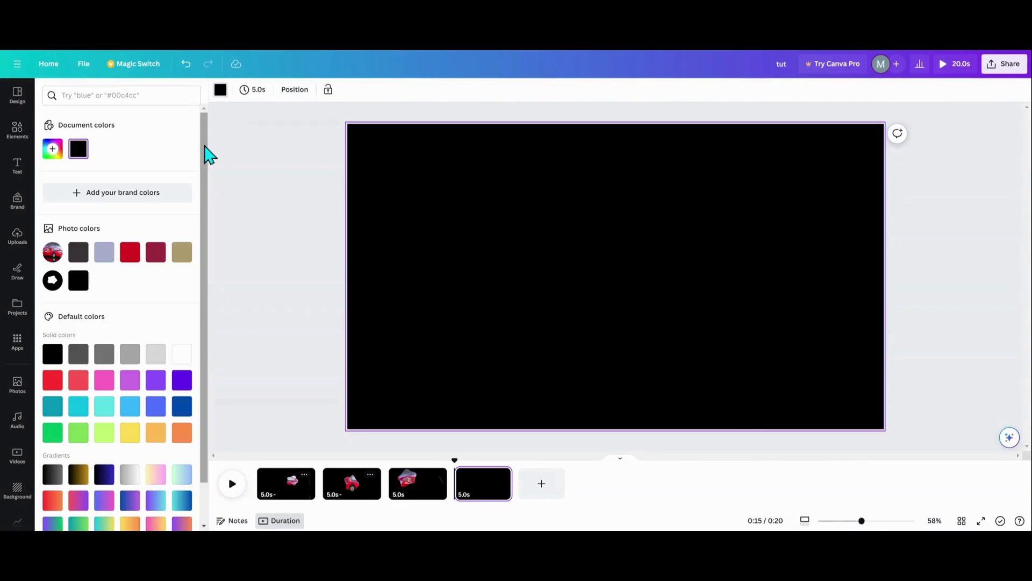
left_click(183, 355)
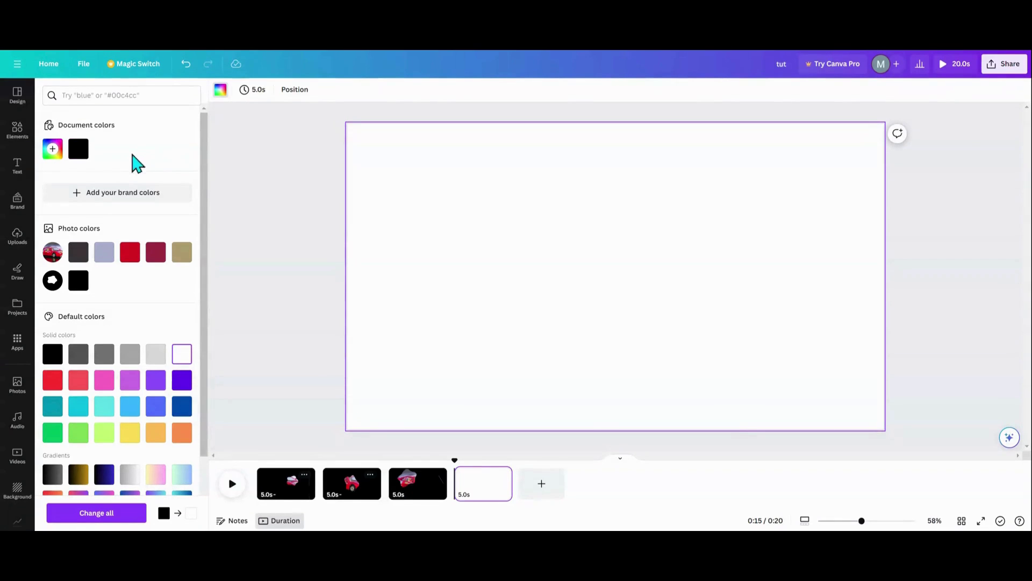
left_click(18, 129)
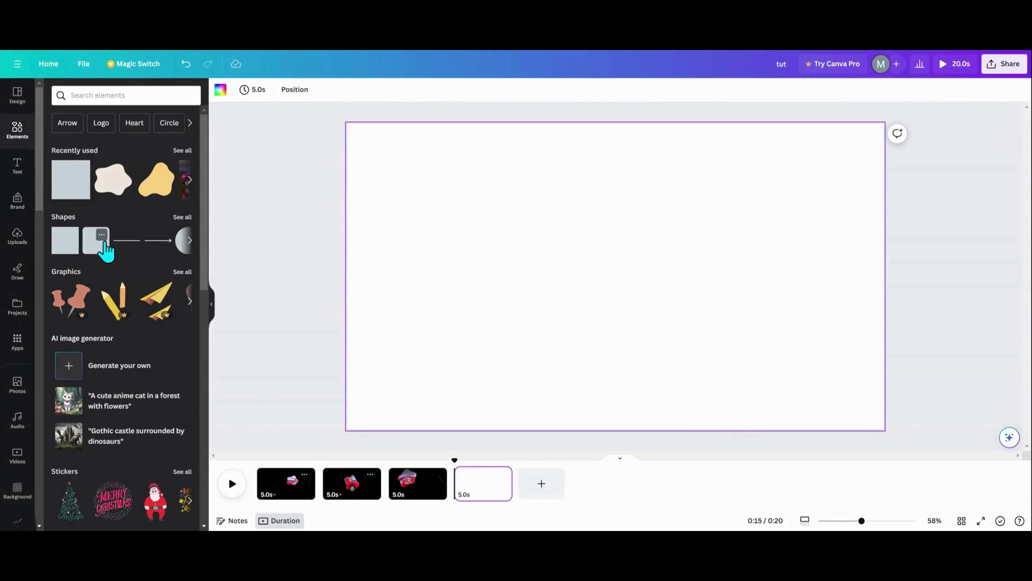
left_click(71, 245)
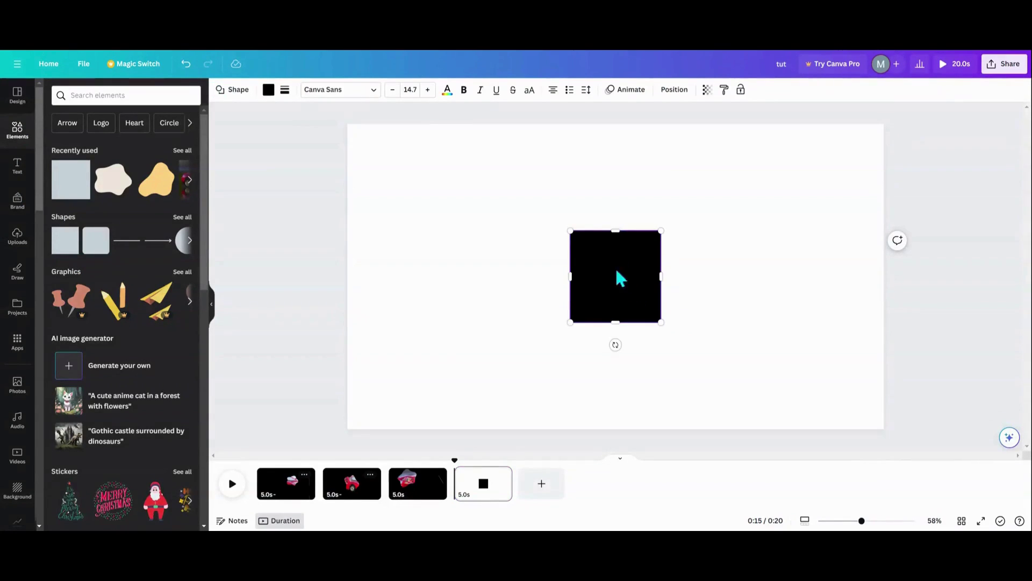
Try a thick border and transparent fill on the square, then undo a black refill.
left_click(285, 90)
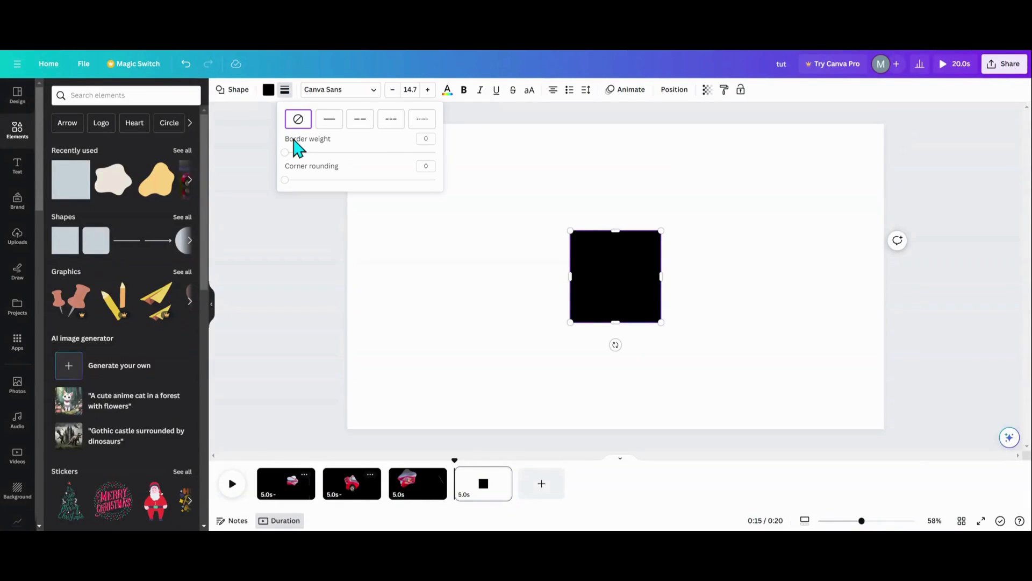
left_click_drag(285, 152, 320, 153)
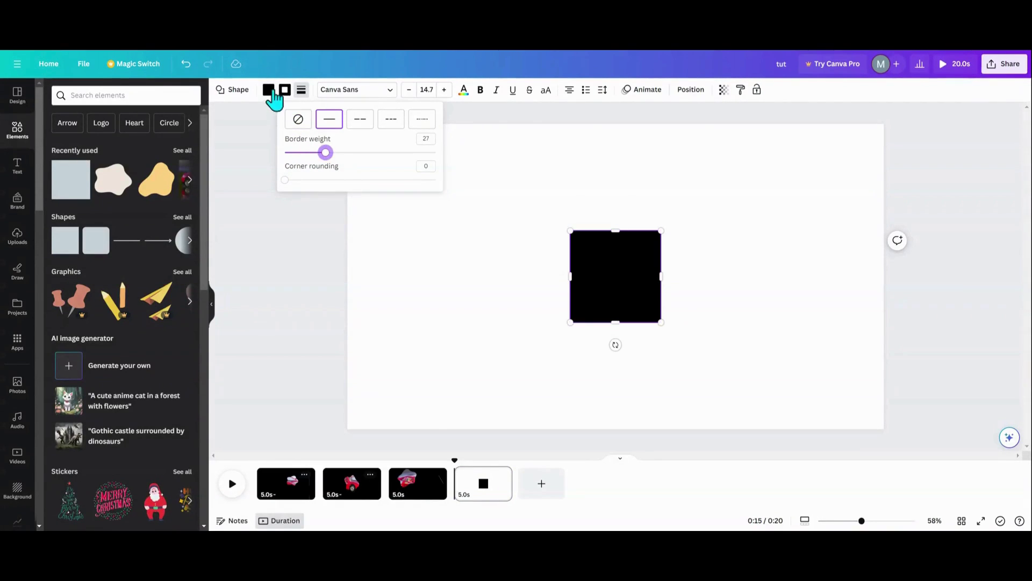
left_click(269, 90)
left_click(82, 156)
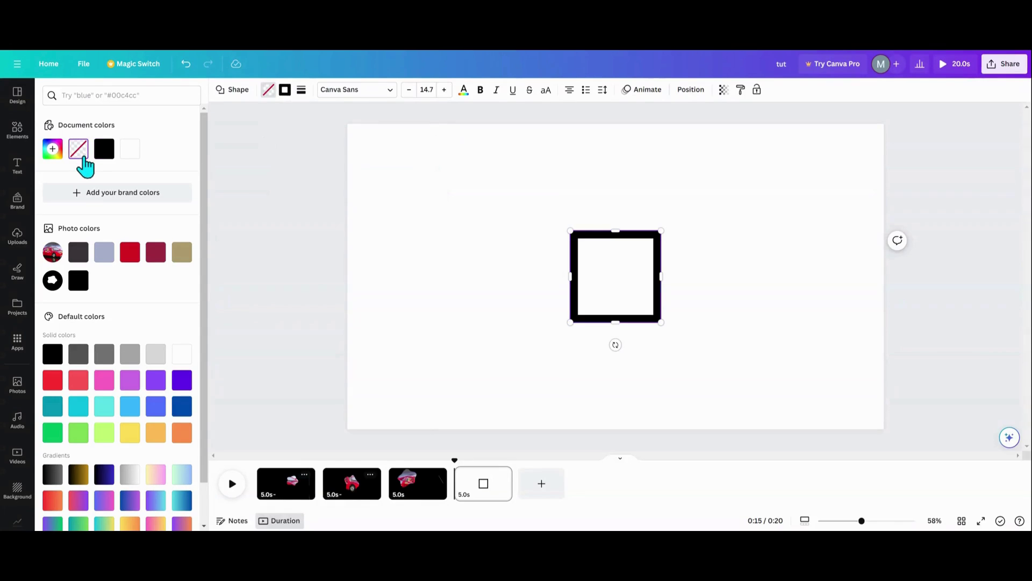
mouse_move(613, 269)
left_mouse_down()
mouse_move(601, 275)
mouse_move(596, 264)
left_mouse_up()
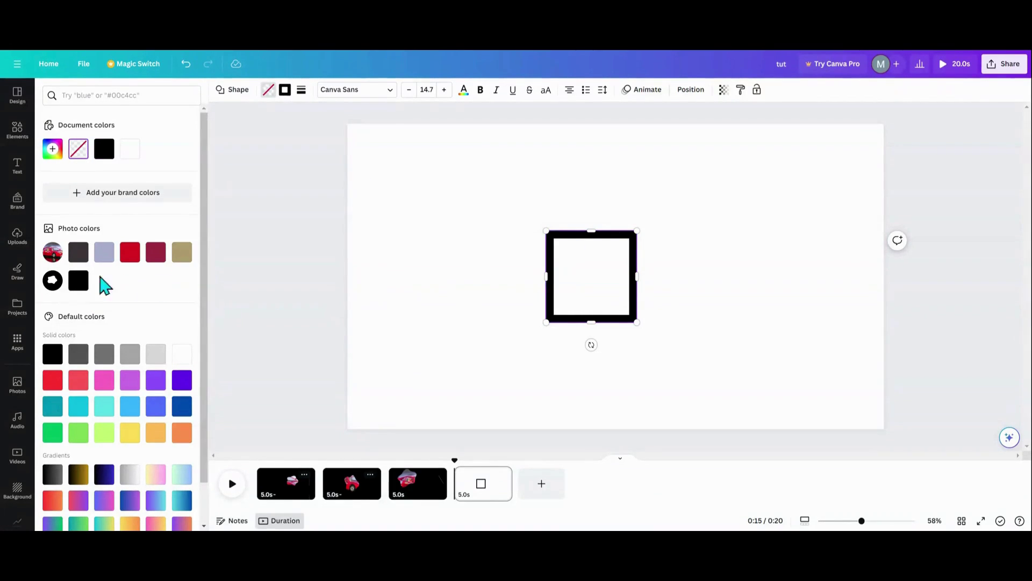
left_click(78, 282)
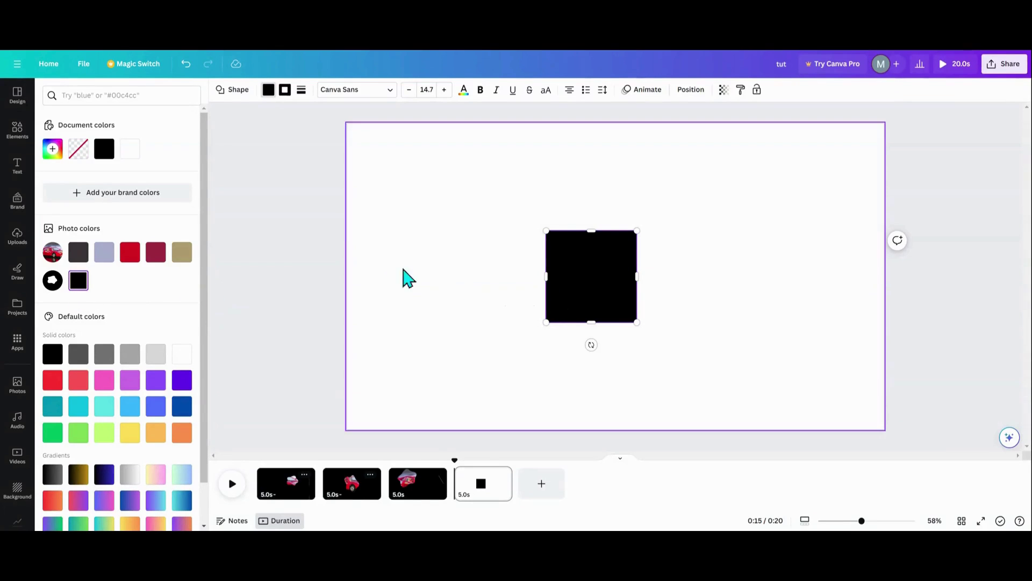
left_click(186, 63)
left_click(404, 218)
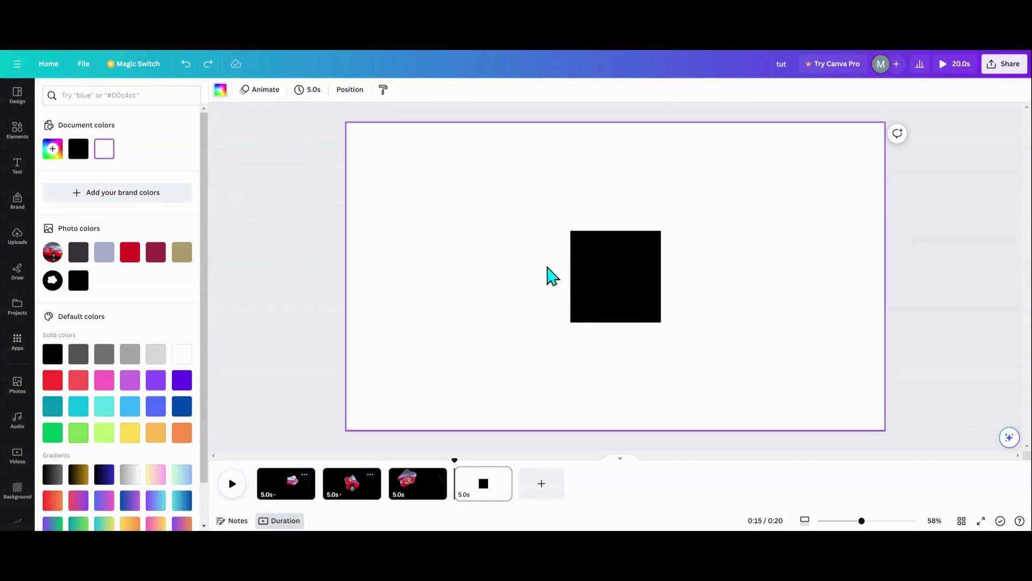
Give the square a transparent fill and a 28-weight solid black border, then move it up-left.
left_click(633, 265)
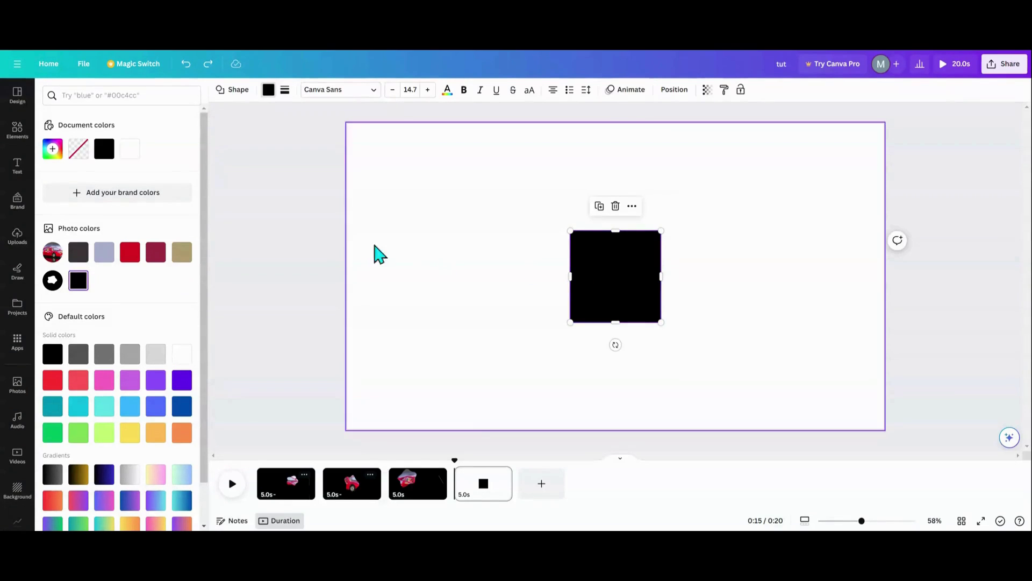
left_click(78, 149)
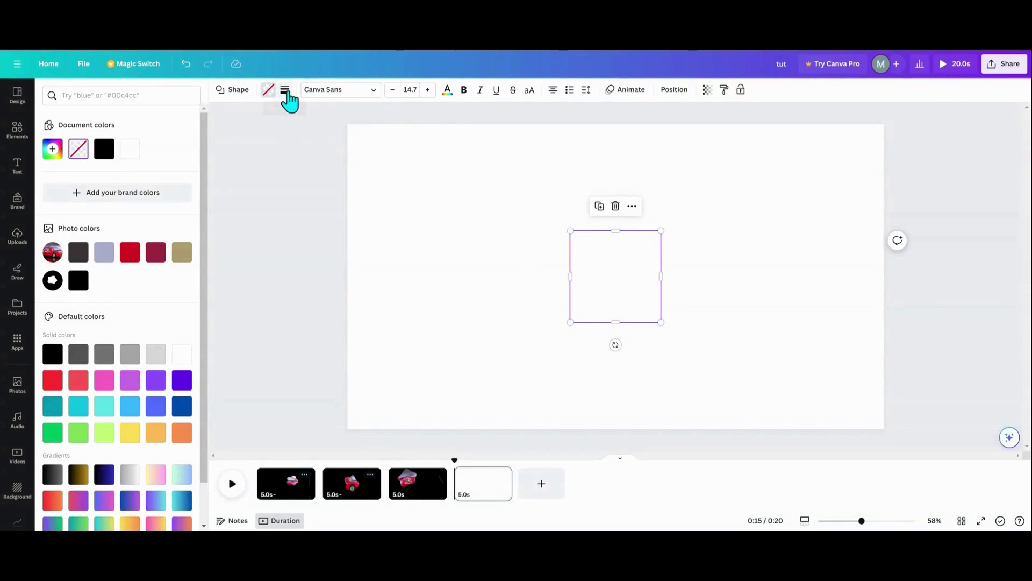
left_click(285, 90)
left_click_drag(285, 152, 327, 153)
left_click_drag(606, 277, 532, 260)
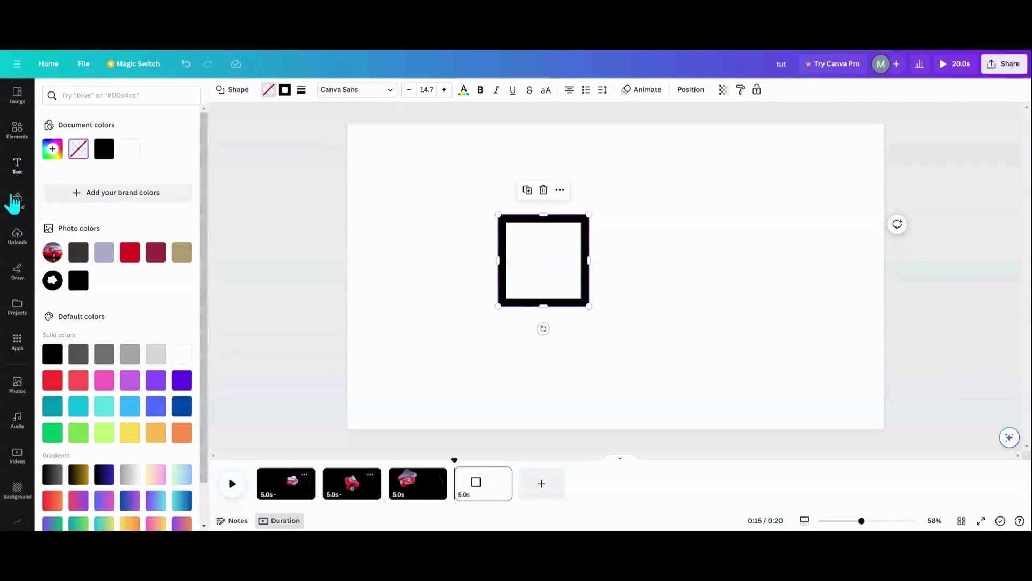
Add the stock photo of two girls on a blanket and set it as the page background.
left_click(16, 384)
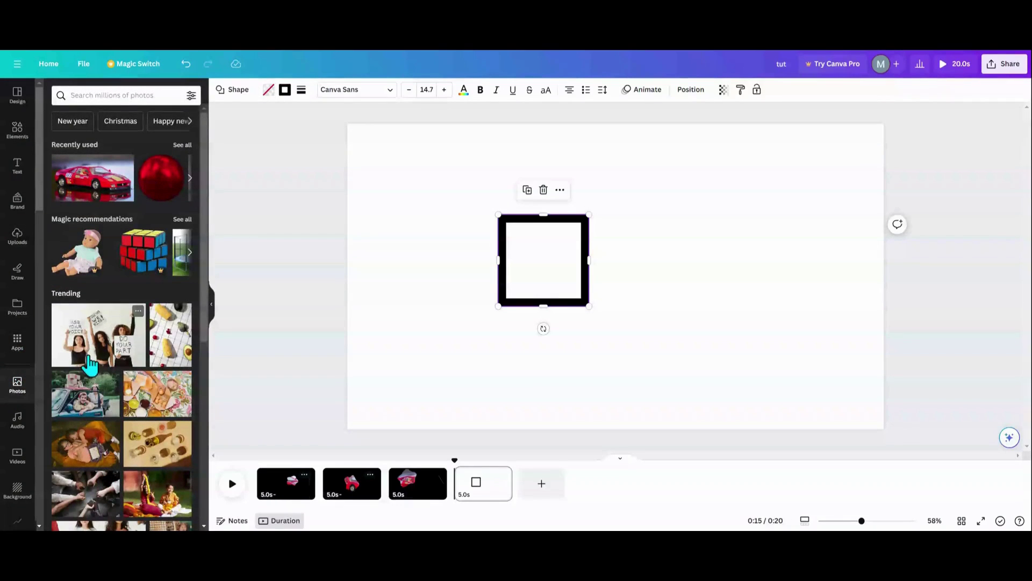
left_click(106, 453)
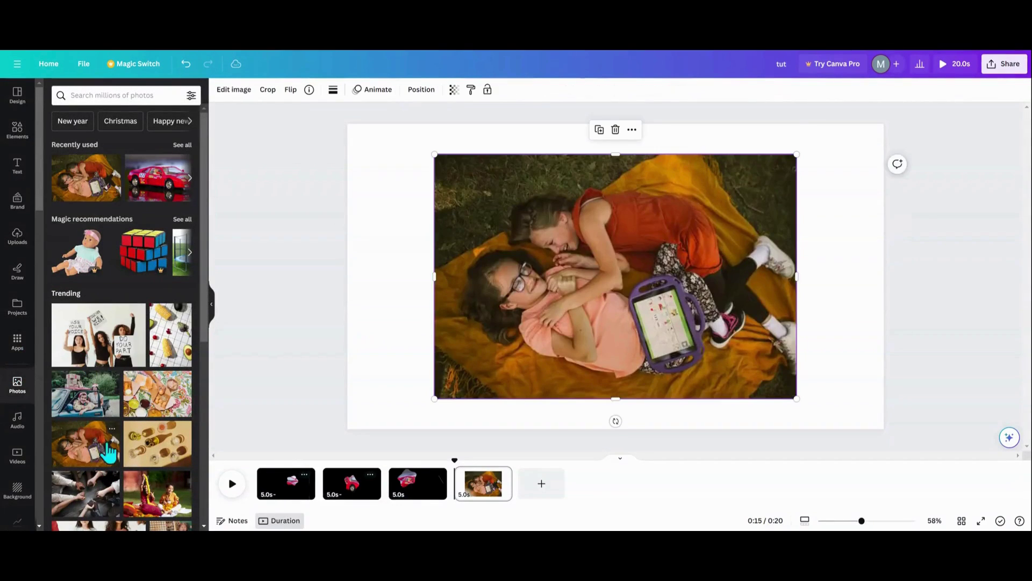
left_click_drag(574, 302, 557, 289)
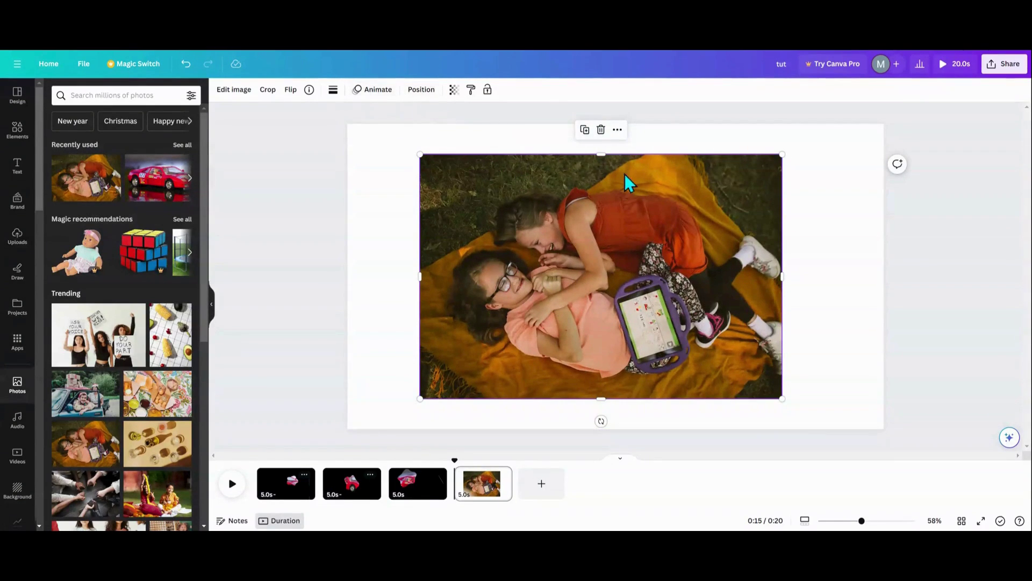
left_click(617, 130)
left_click(660, 382)
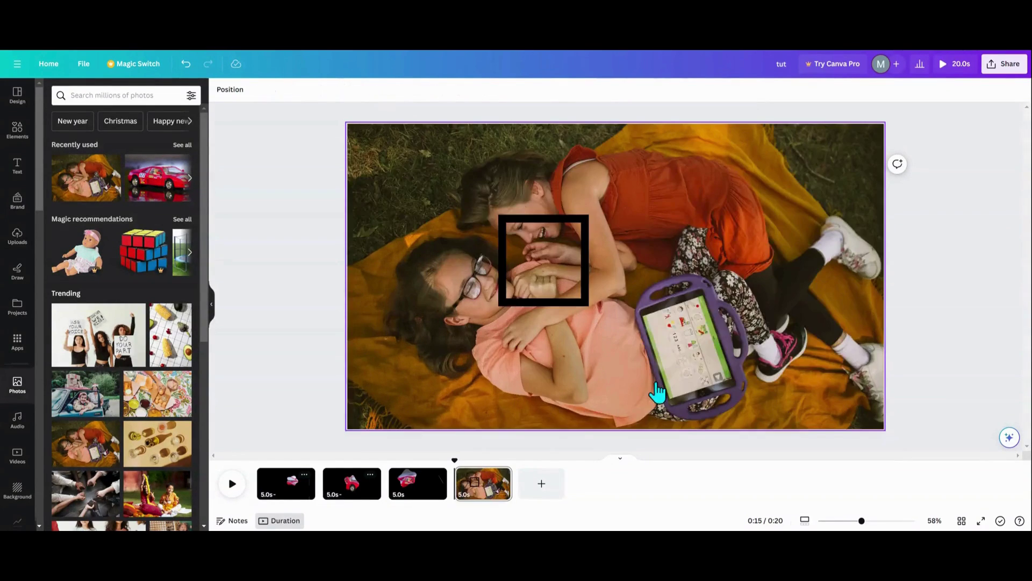
Nudge the frame right and stretch a beige rectangle over the photo's right side, edge to edge.
left_click_drag(544, 250, 570, 254)
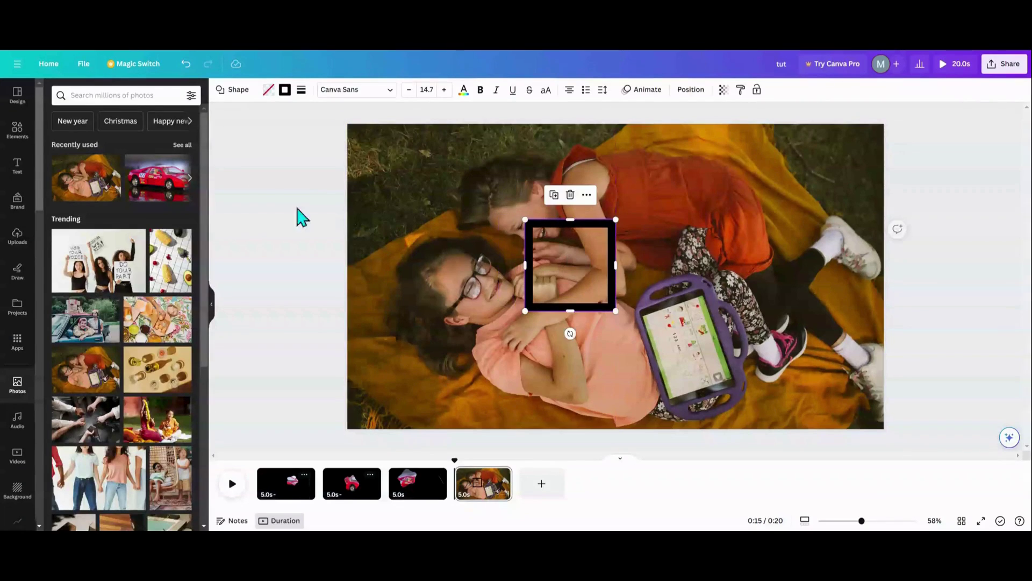
left_click(16, 134)
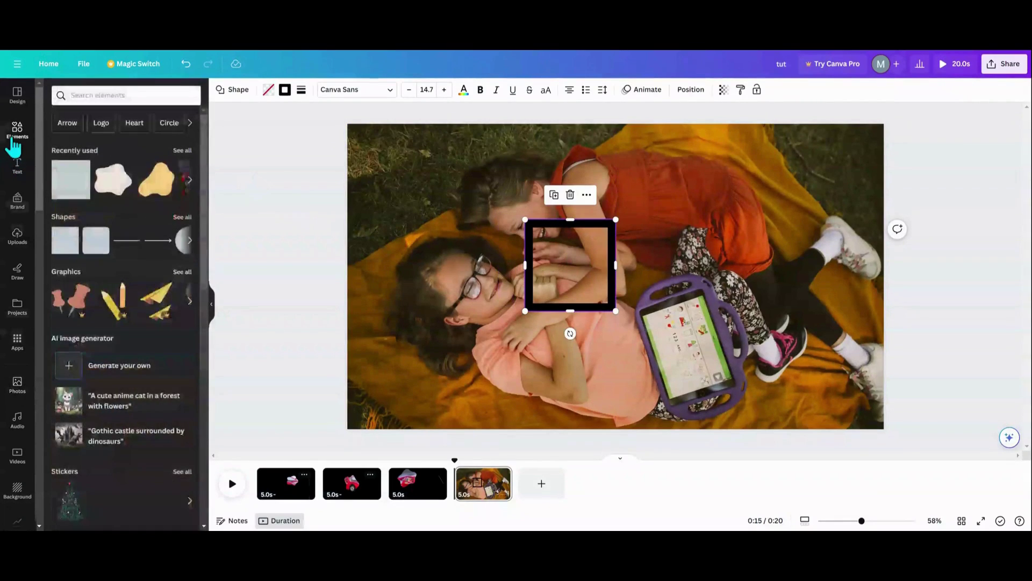
left_click(66, 194)
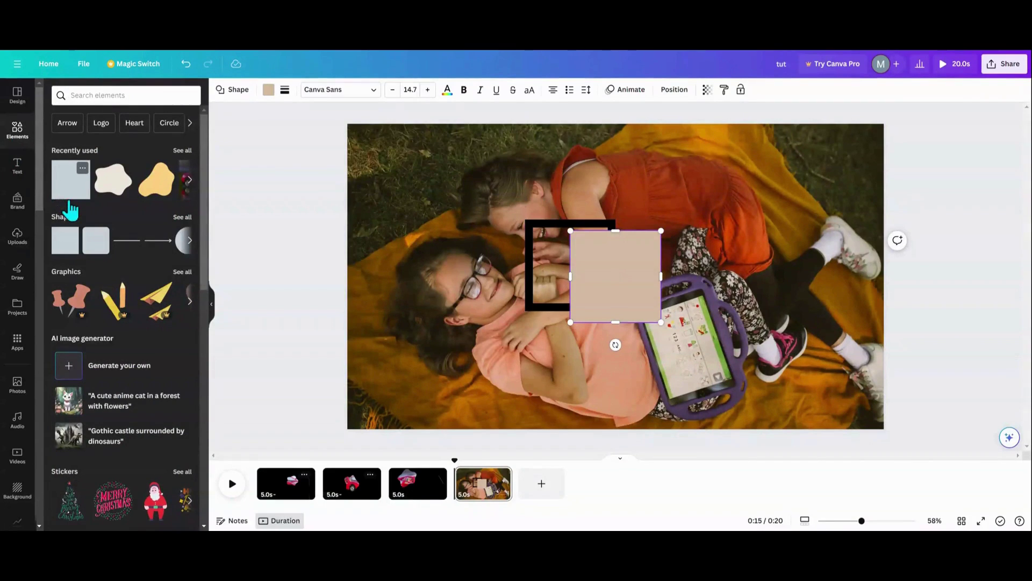
left_click_drag(602, 299, 670, 426)
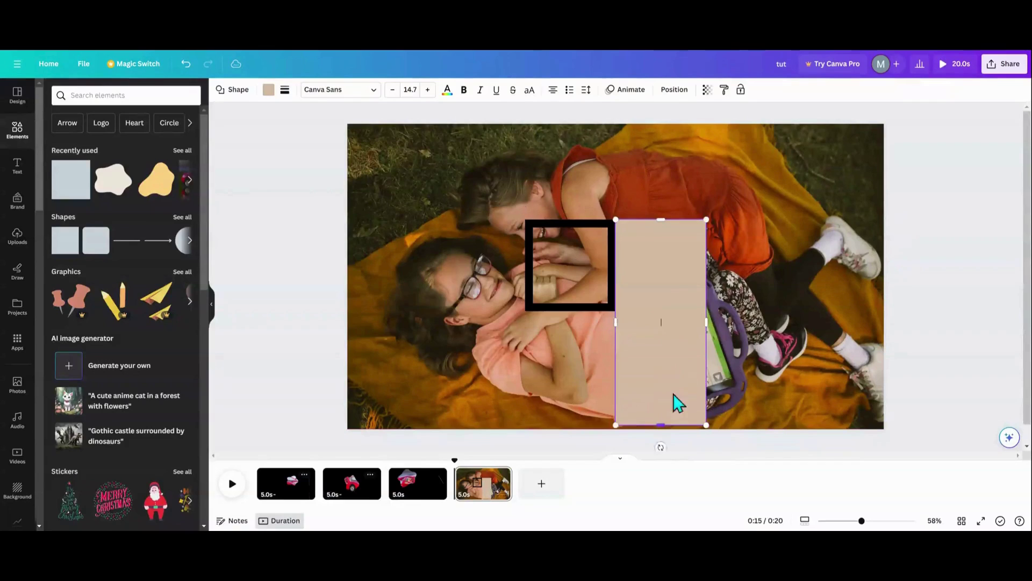
left_click_drag(660, 220, 657, 125)
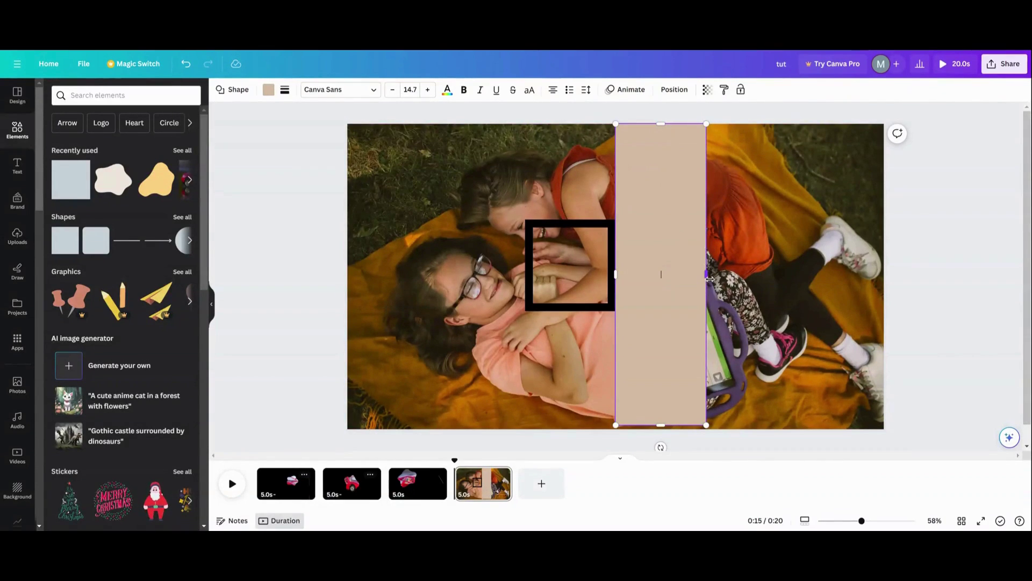
left_click_drag(710, 279, 898, 275)
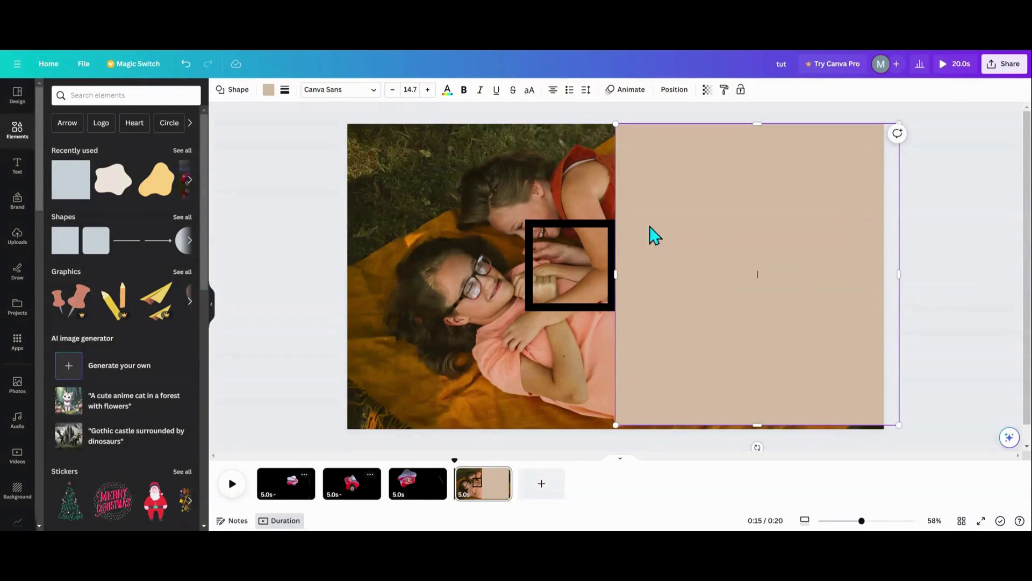
left_click(525, 212)
left_click(625, 172)
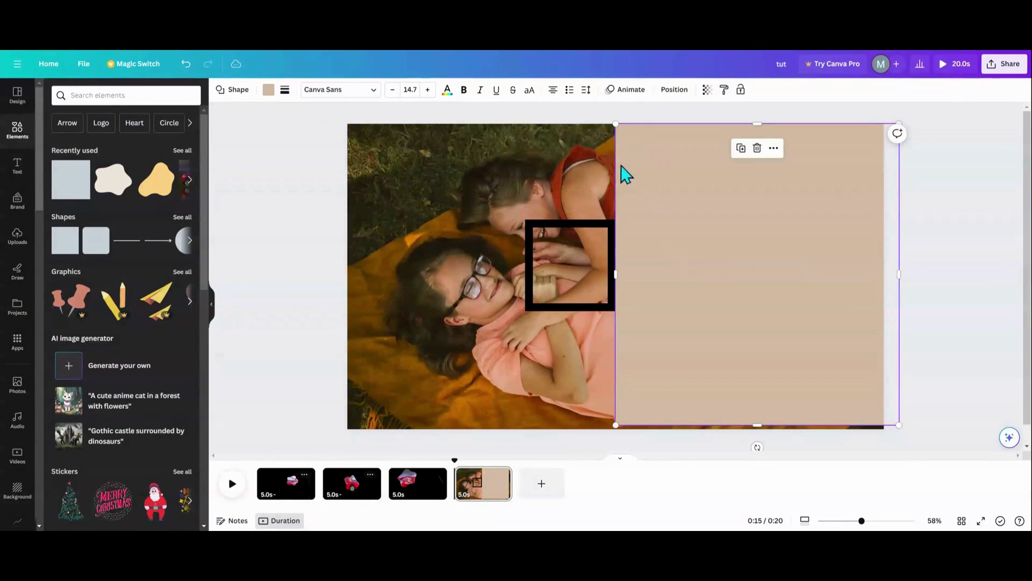
left_click_drag(758, 423, 758, 456)
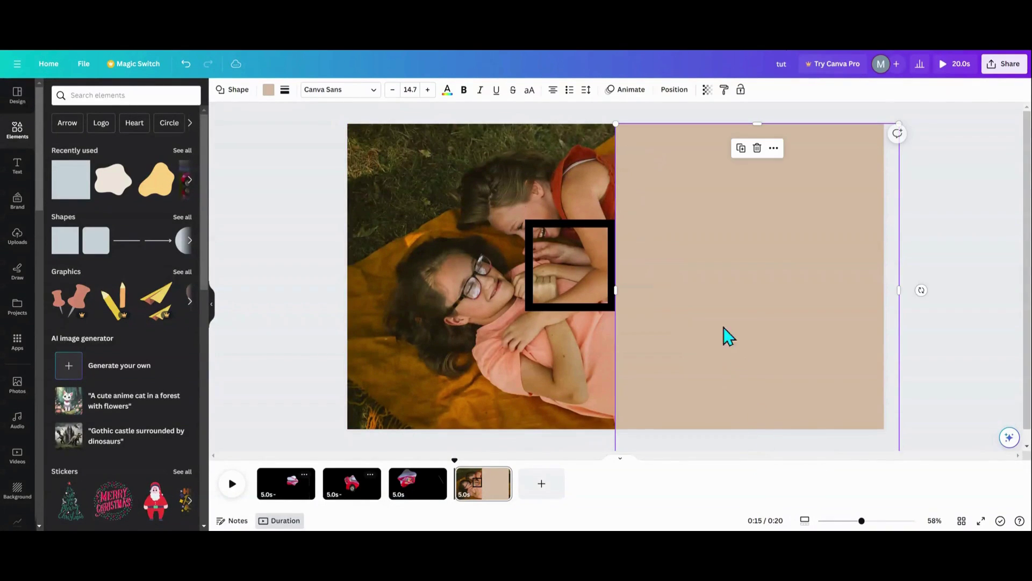
Duplicate the beige rectangle to cover the photo left of, above and below the frame.
left_click(742, 150)
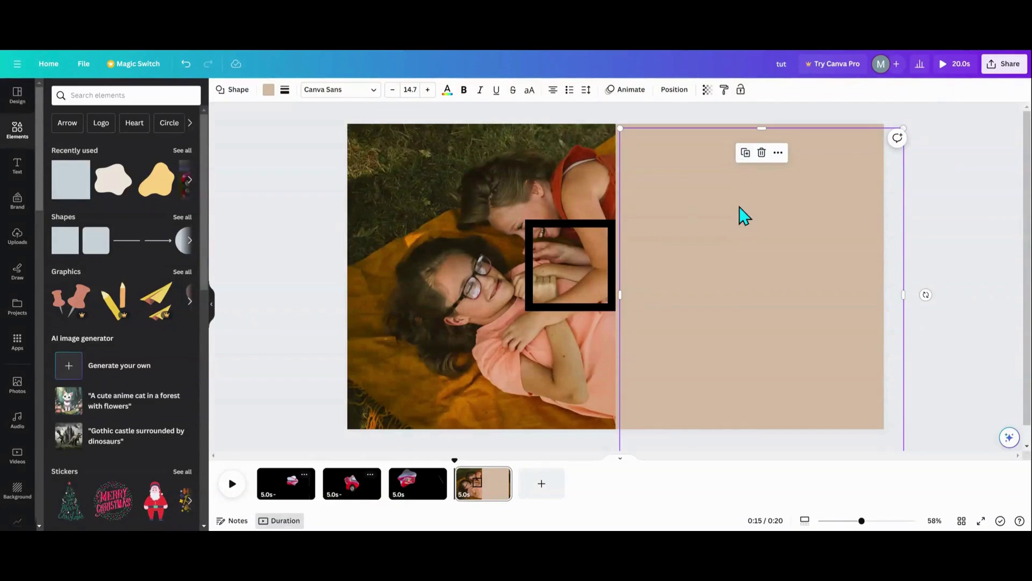
left_click_drag(744, 215, 361, 231)
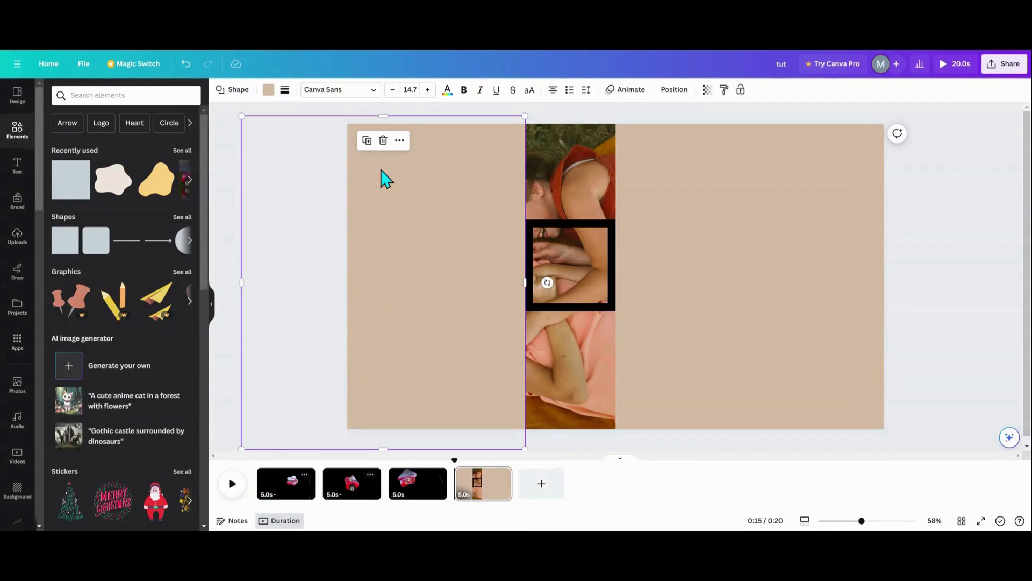
left_click(367, 141)
left_click_drag(531, 215, 622, 145)
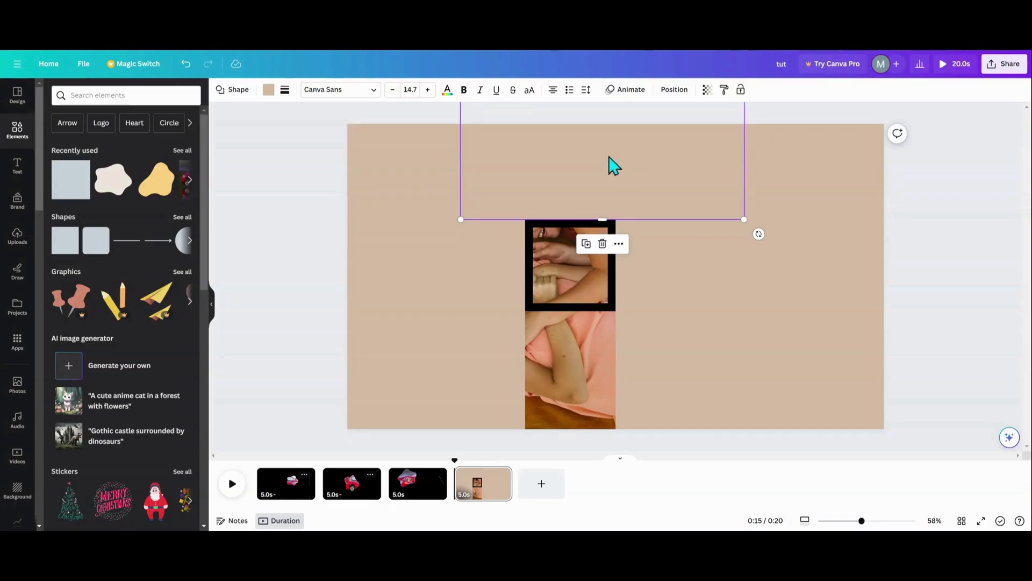
left_click(585, 245)
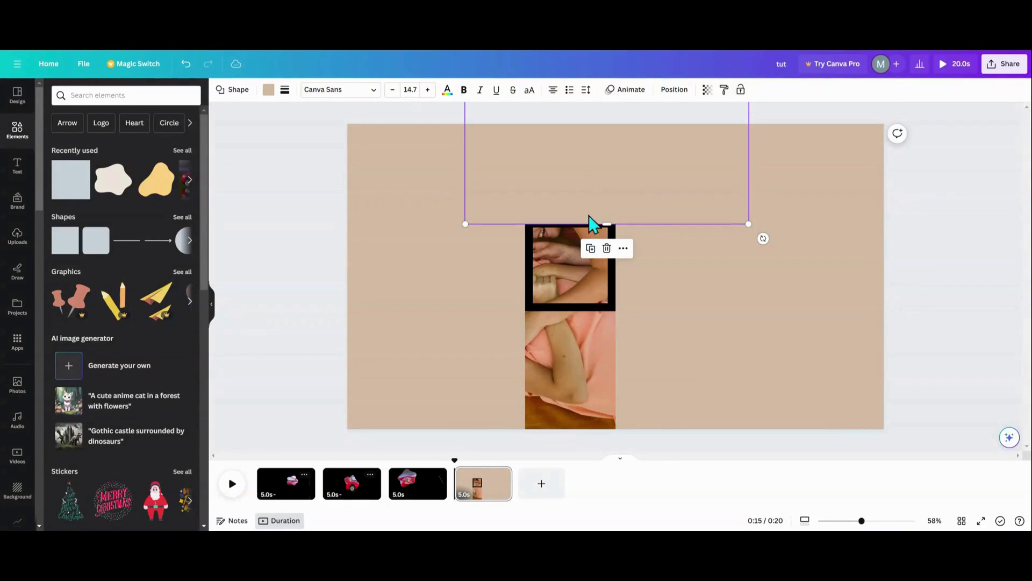
left_click_drag(592, 218, 626, 367)
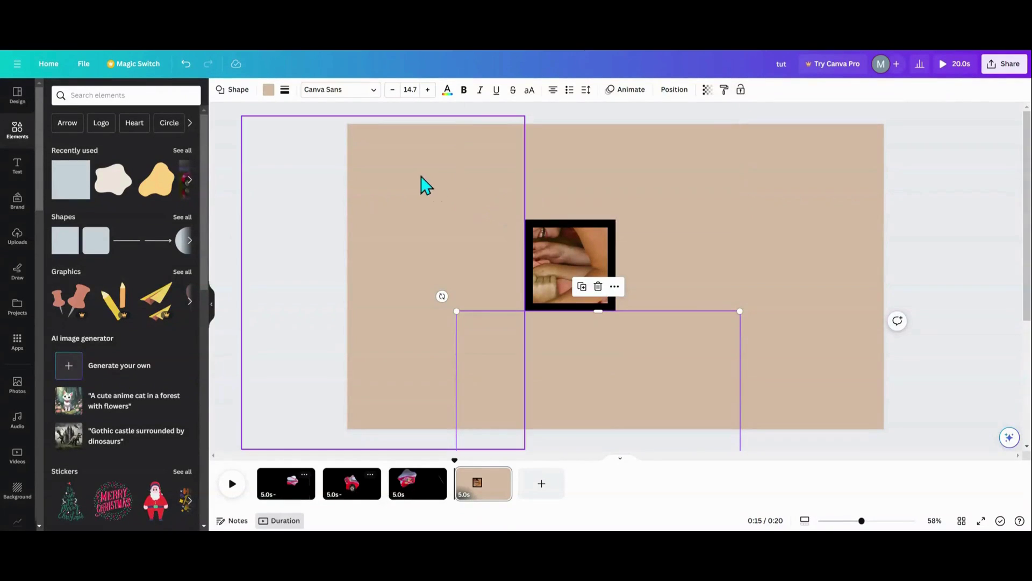
Recolour the beige rectangles black across all pages.
left_click(268, 89)
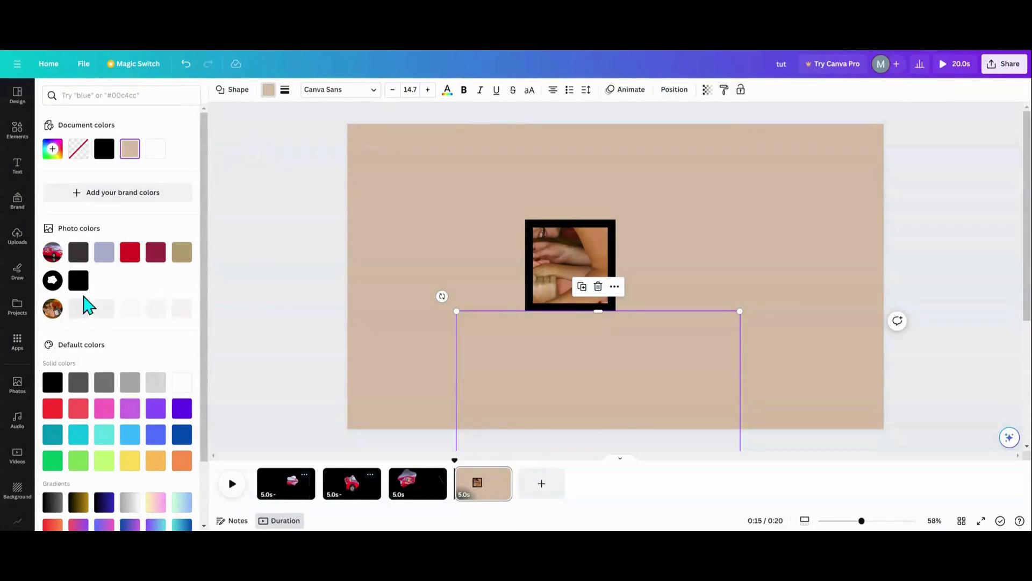
left_click(79, 280)
left_click(91, 512)
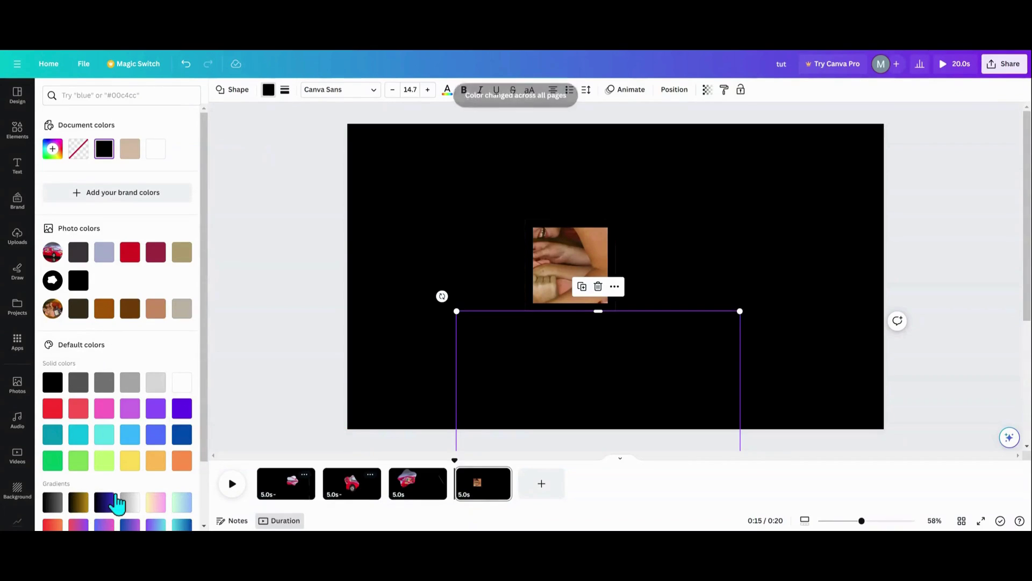
Select the black cover rectangles and square frame together and group them.
left_click_drag(291, 218, 842, 399)
left_click(548, 116)
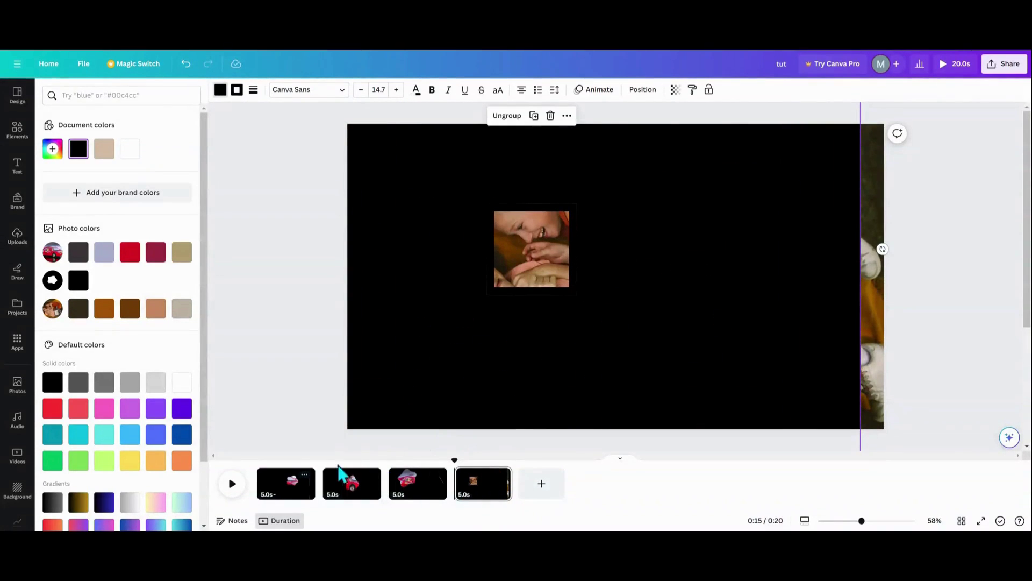
Add a Match & Move transition of 2.1 seconds and apply it between all pages.
left_click(323, 492)
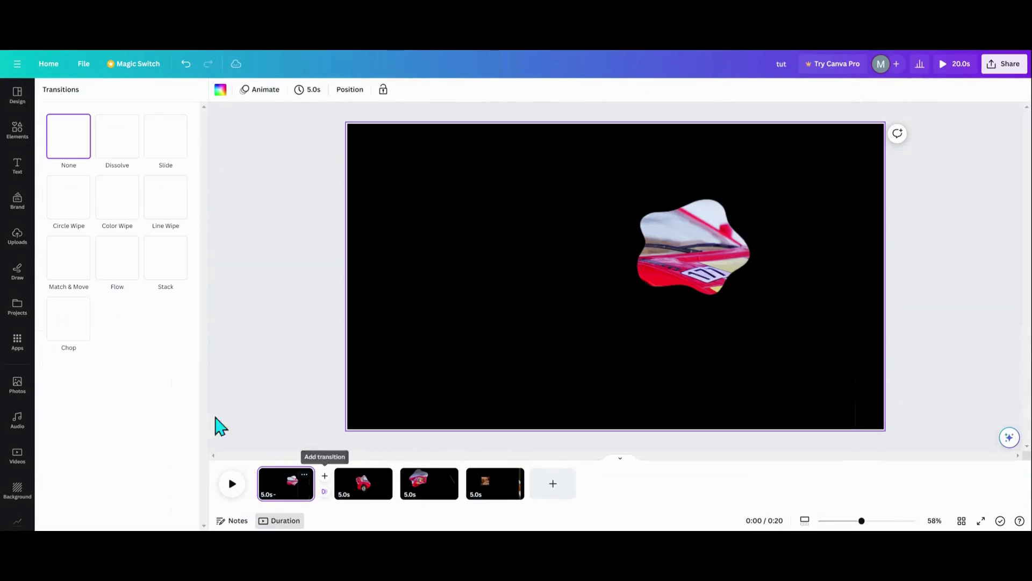
left_click(56, 275)
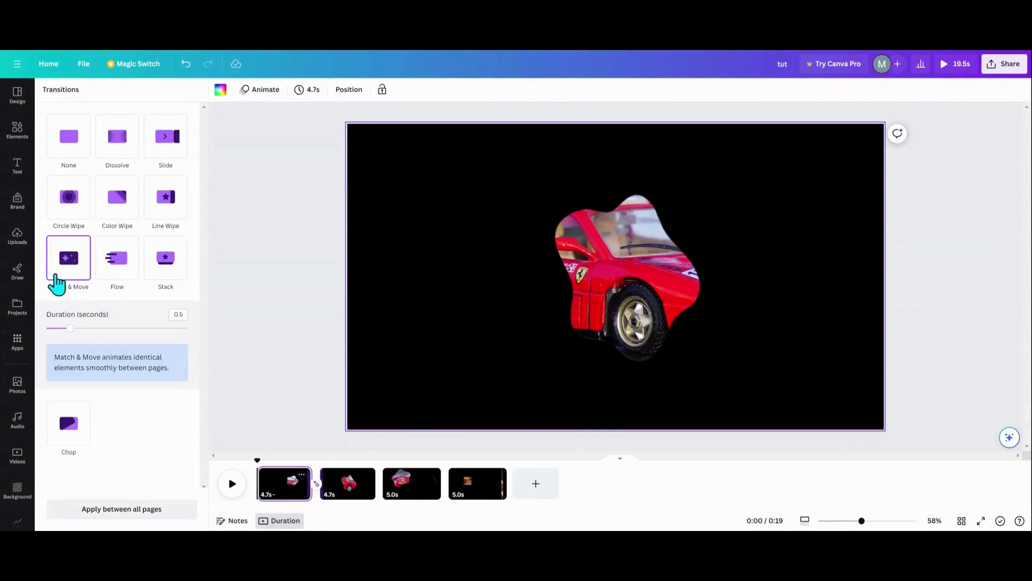
left_click_drag(70, 328, 165, 328)
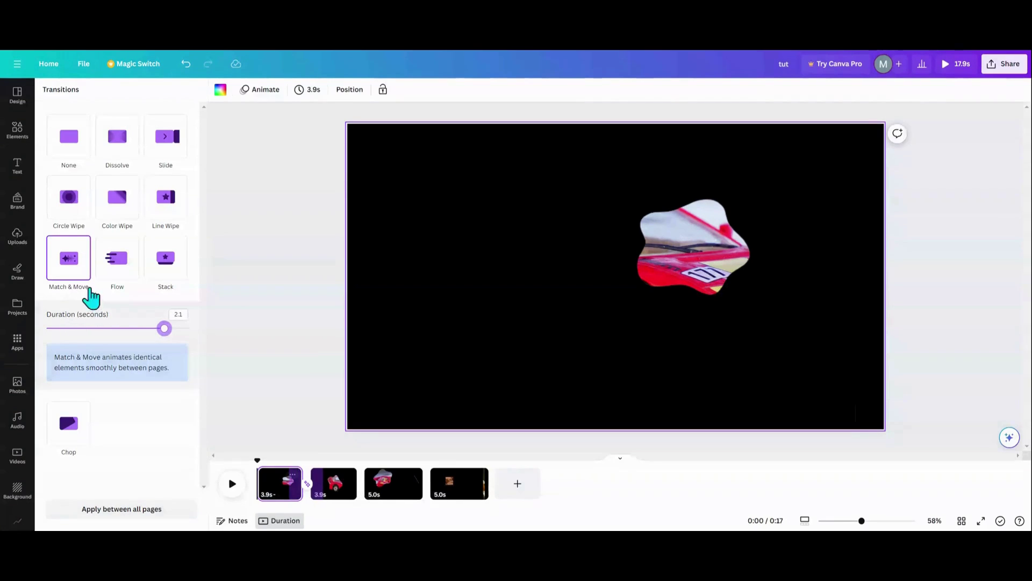
left_click(116, 510)
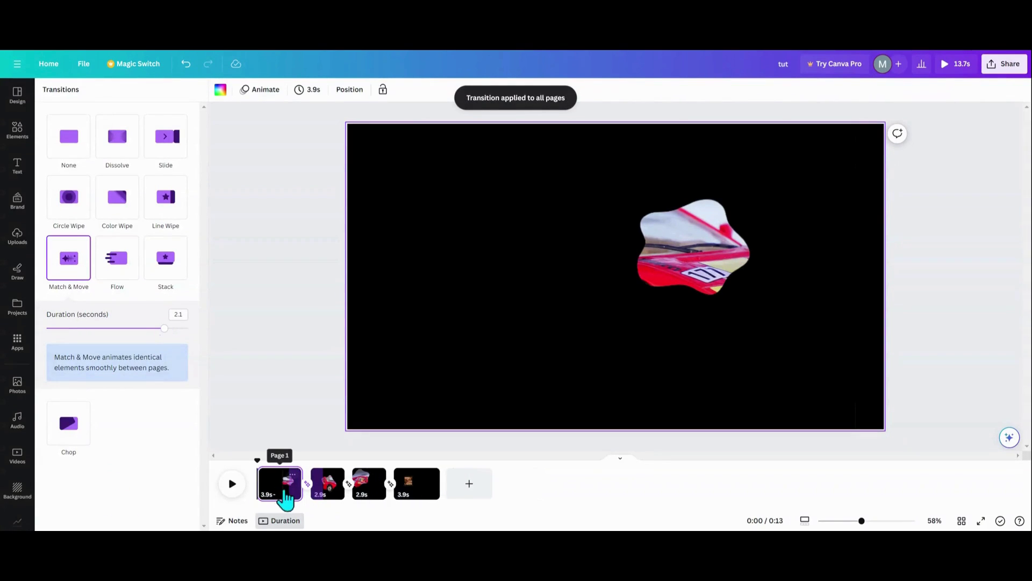
left_click(310, 95)
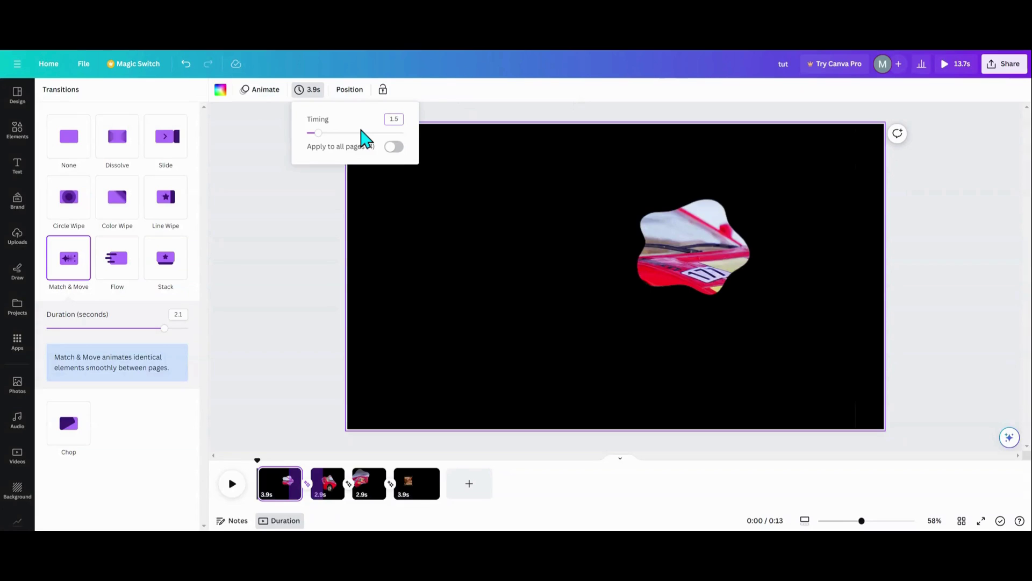
Enter a 1.5 page timing, apply it to all pages, and preview the video.
type("1.5")
key("Return")
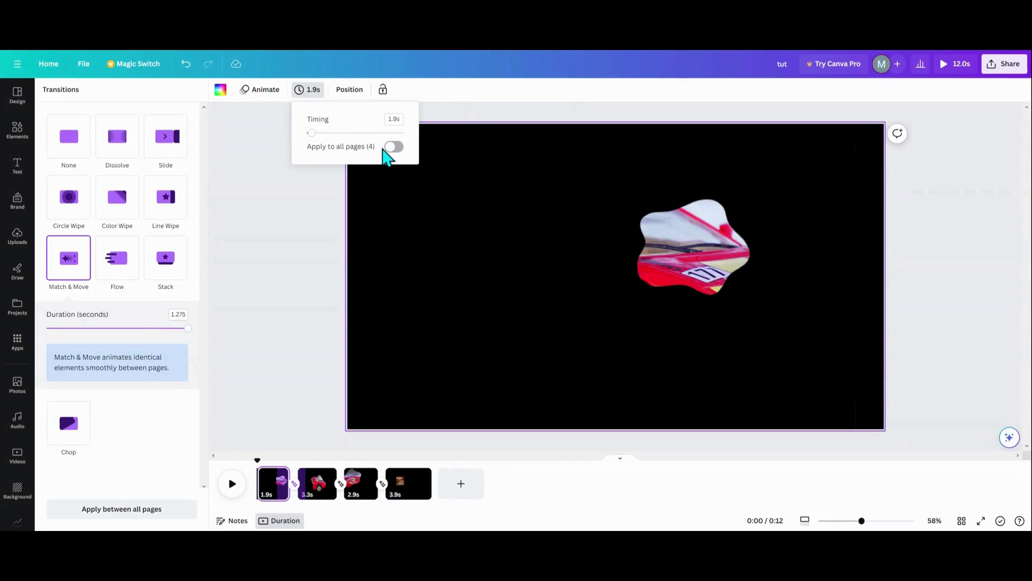
left_click(394, 148)
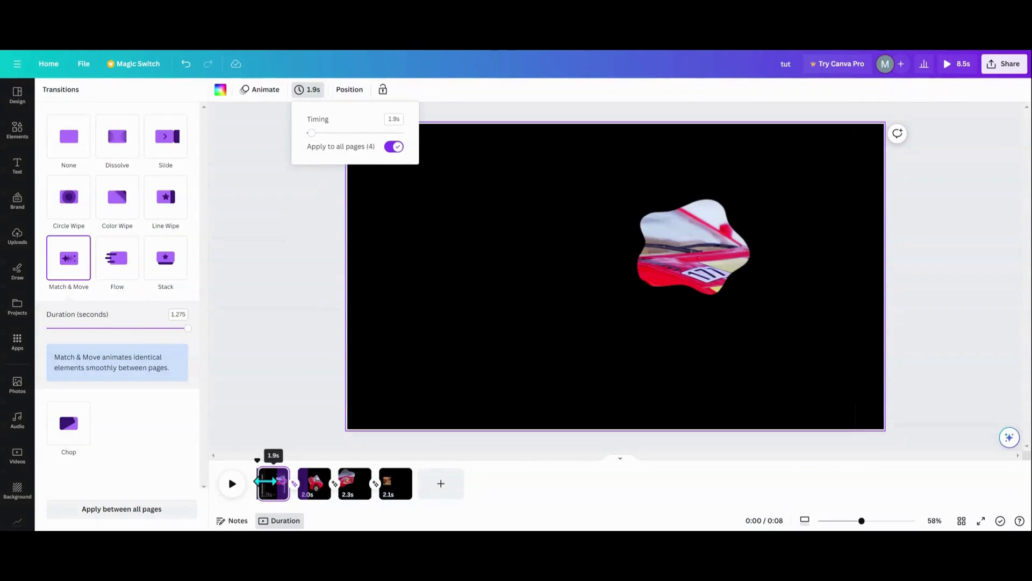
left_click(232, 487)
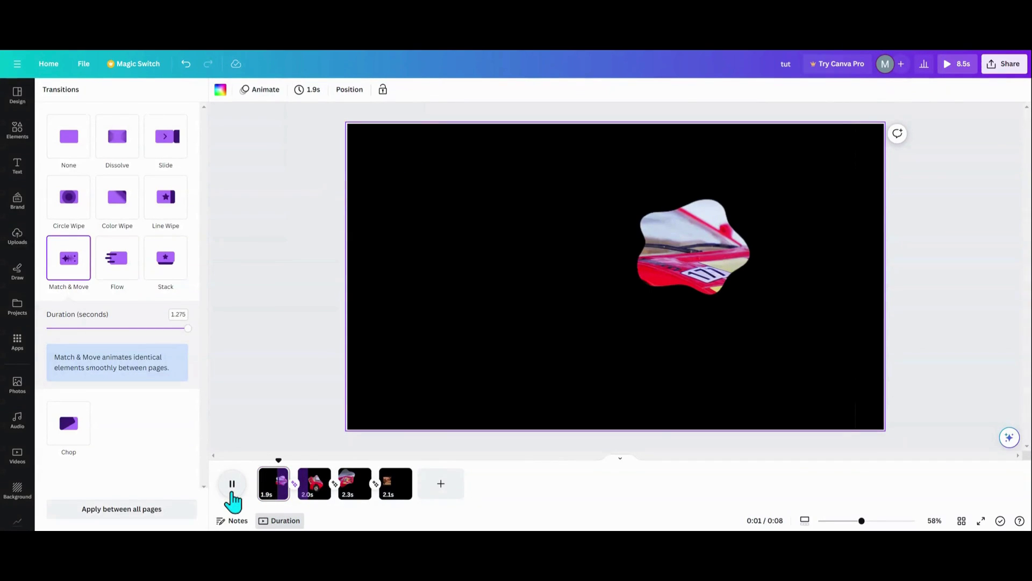